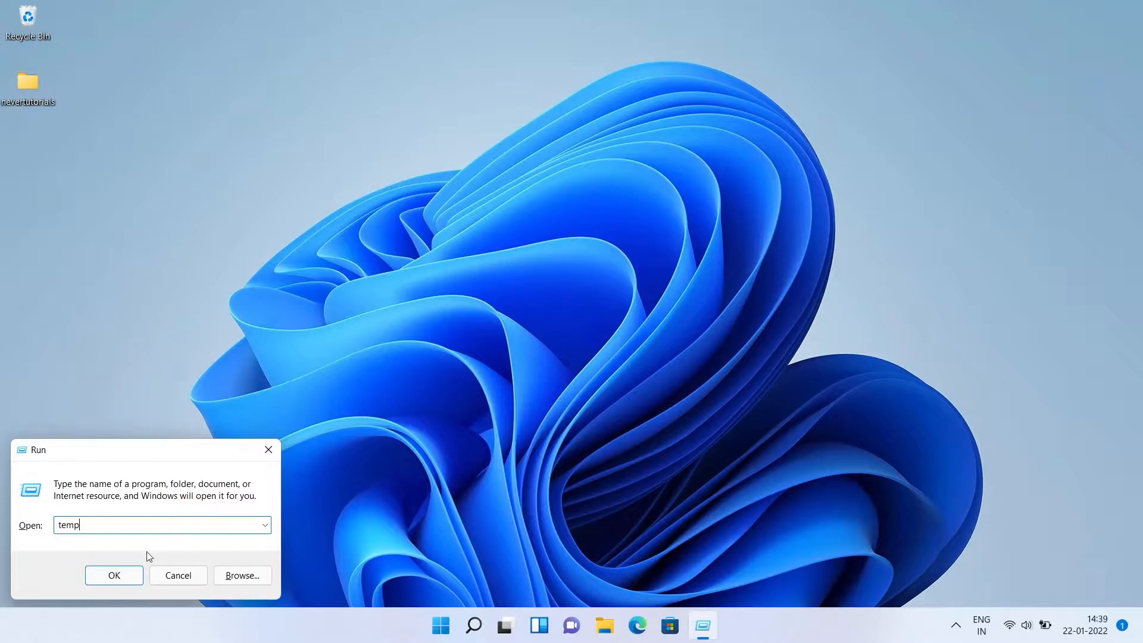
Open the Windows Temp folder via the Run command temp and permanently delete all its contents, skipping all files in use
{"action": "left_click", "coordinate": [131, 569]}
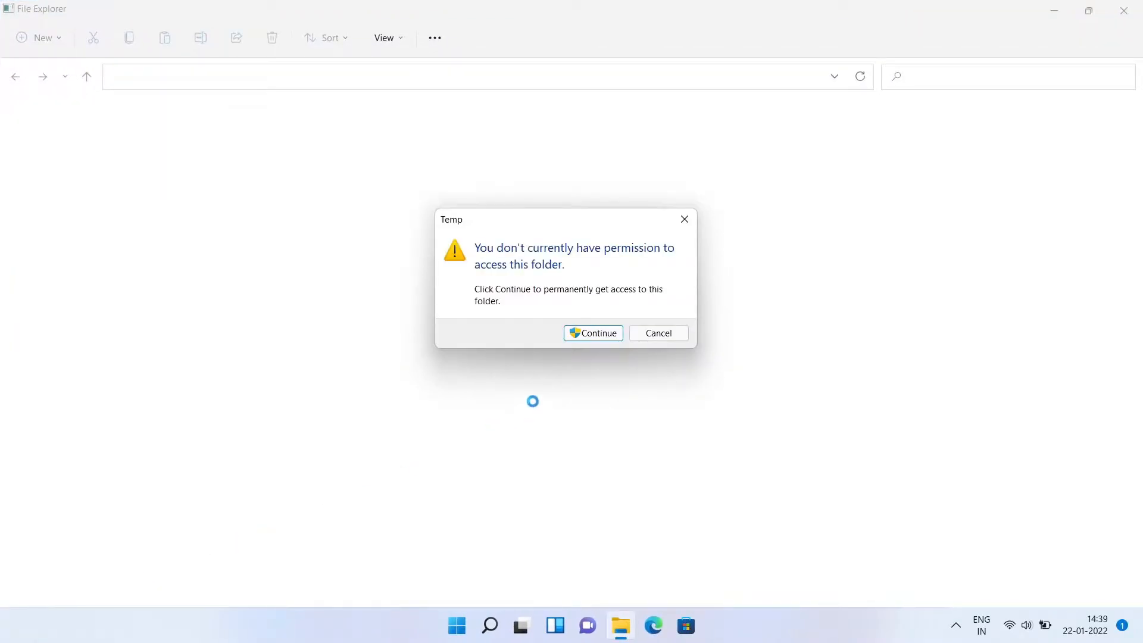
{"action": "left_click", "coordinate": [597, 332]}
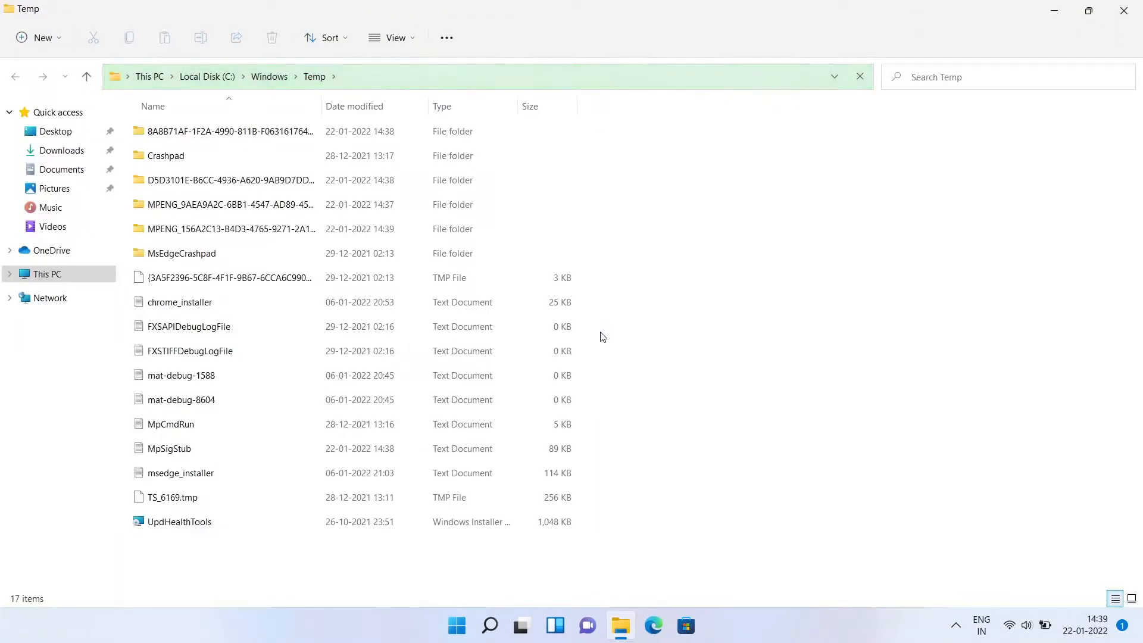
{"action": "key", "text": "ctrl+a"}
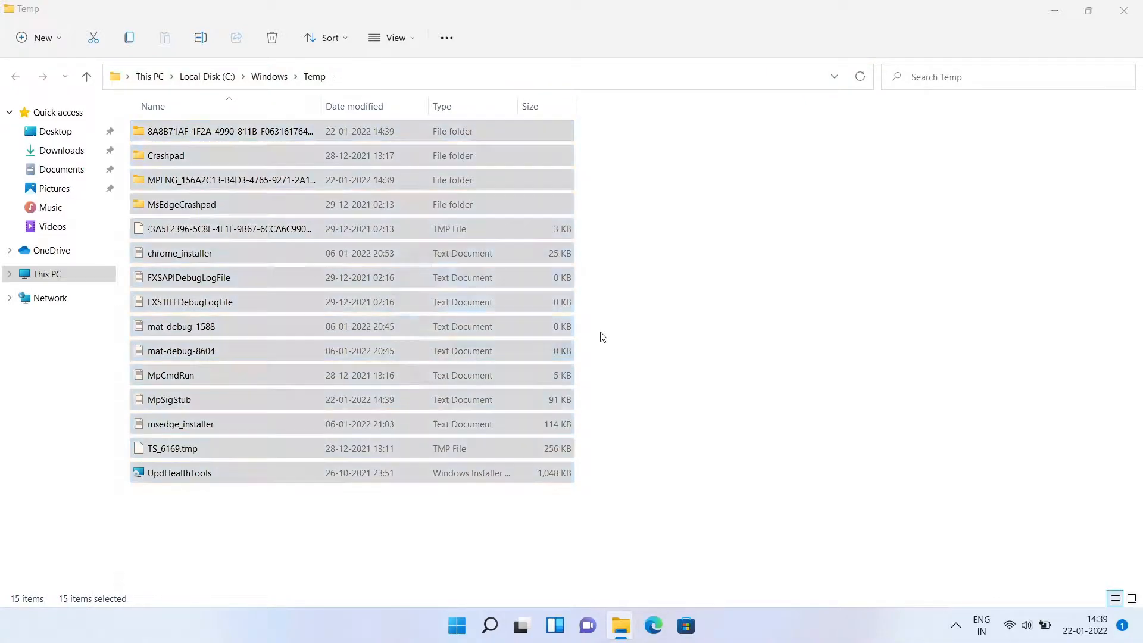
{"action": "key", "text": "shift+Delete"}
{"action": "key", "text": "Return"}
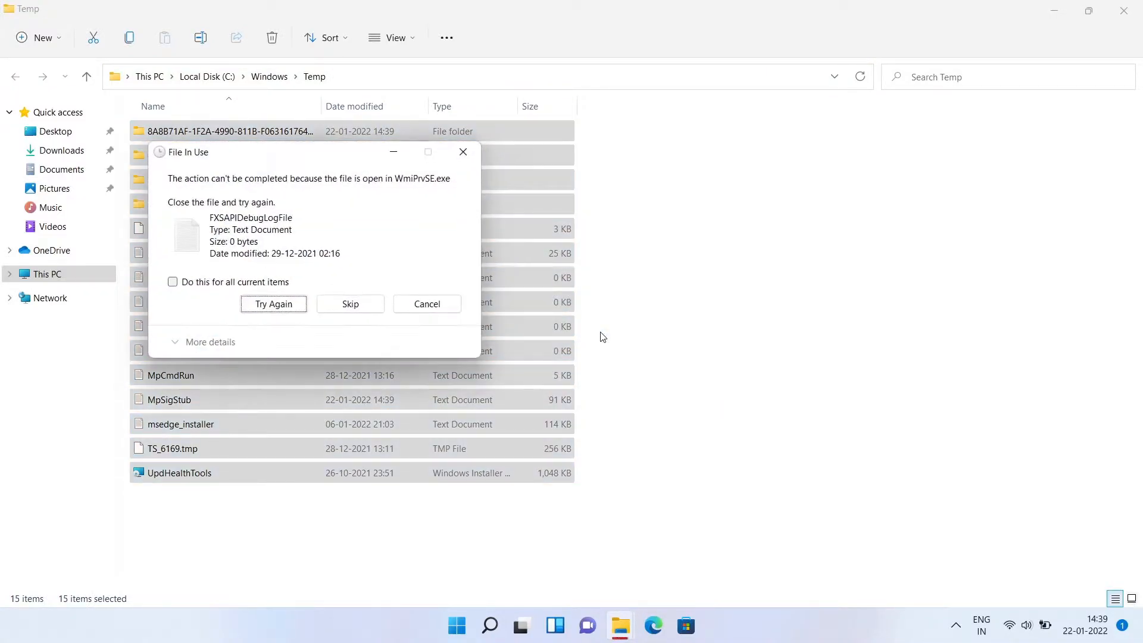
{"action": "left_click", "coordinate": [260, 285]}
{"action": "left_click", "coordinate": [356, 305]}
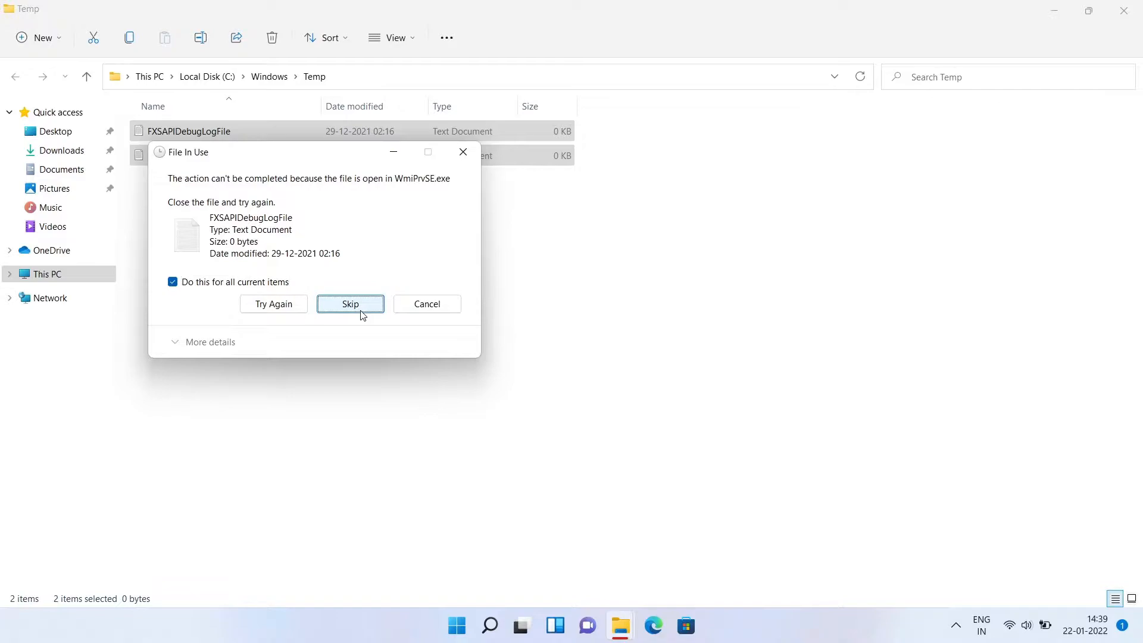
{"action": "key", "text": "ctrl+a"}
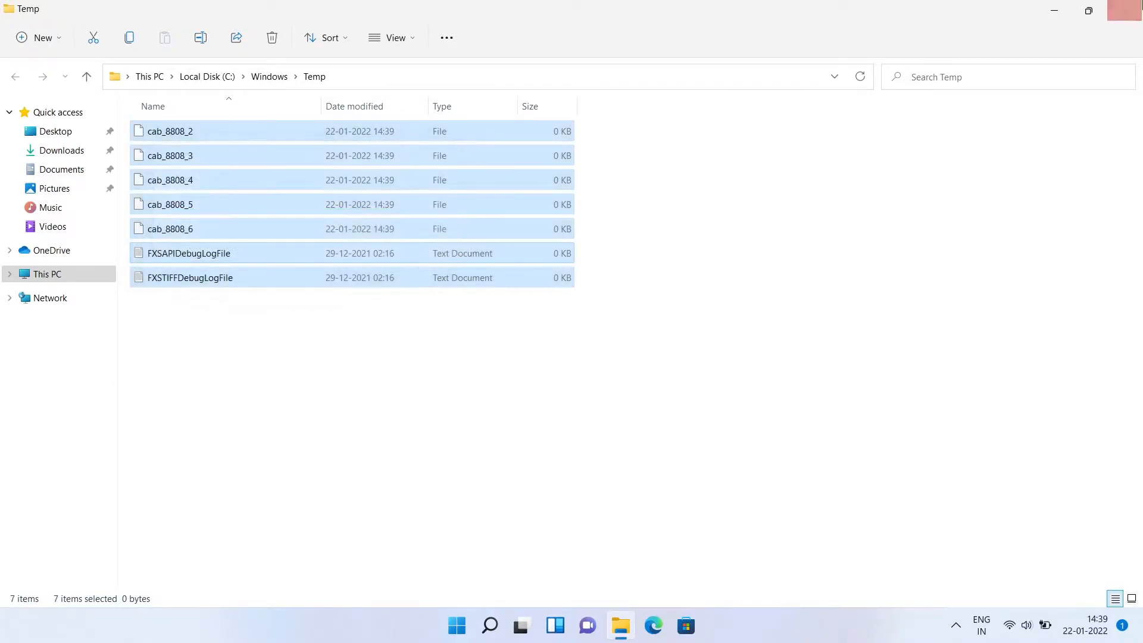
{"action": "left_click", "coordinate": [1123, 10]}
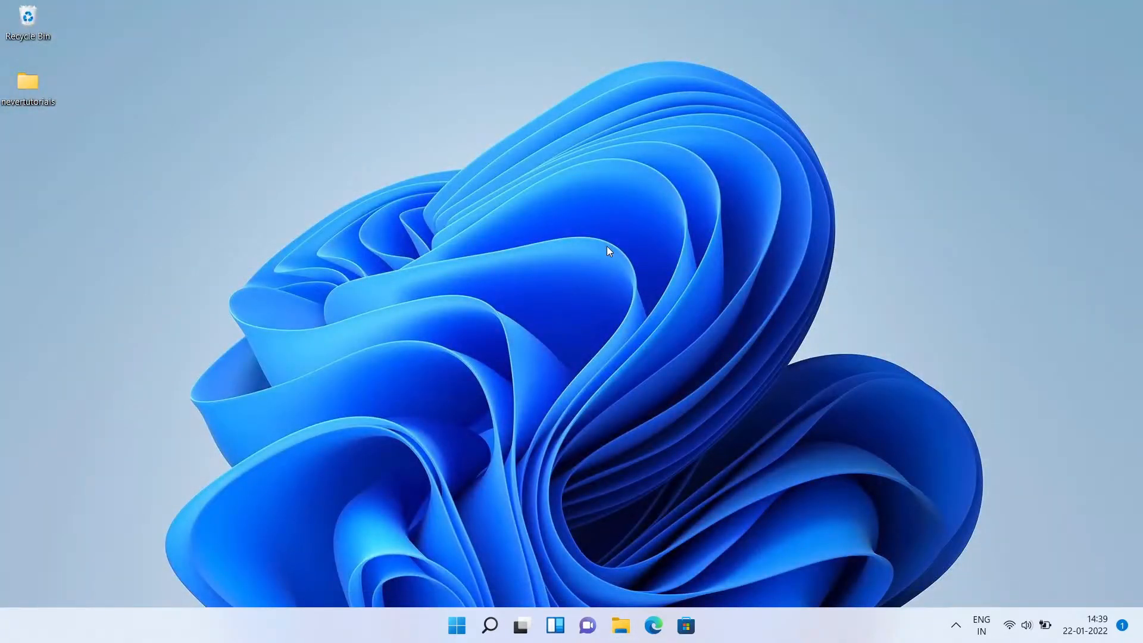
Open the local user's temporary files folder with the Run command %temp%
{"action": "key", "text": "super+r"}
{"action": "type", "text": "%%"}
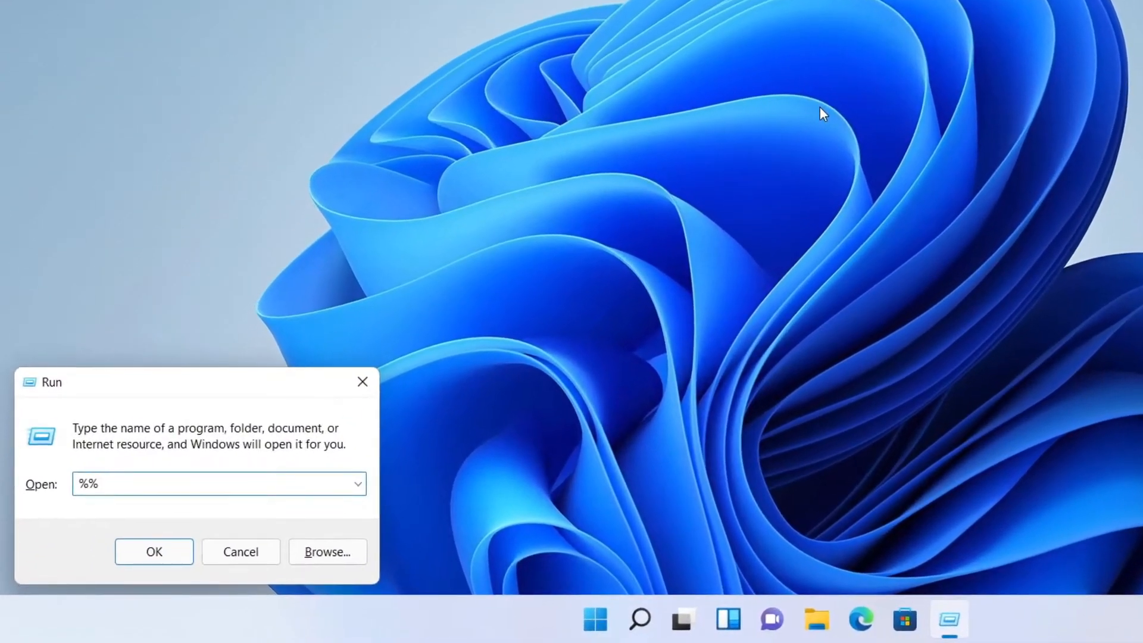
{"action": "type", "text": "temp"}
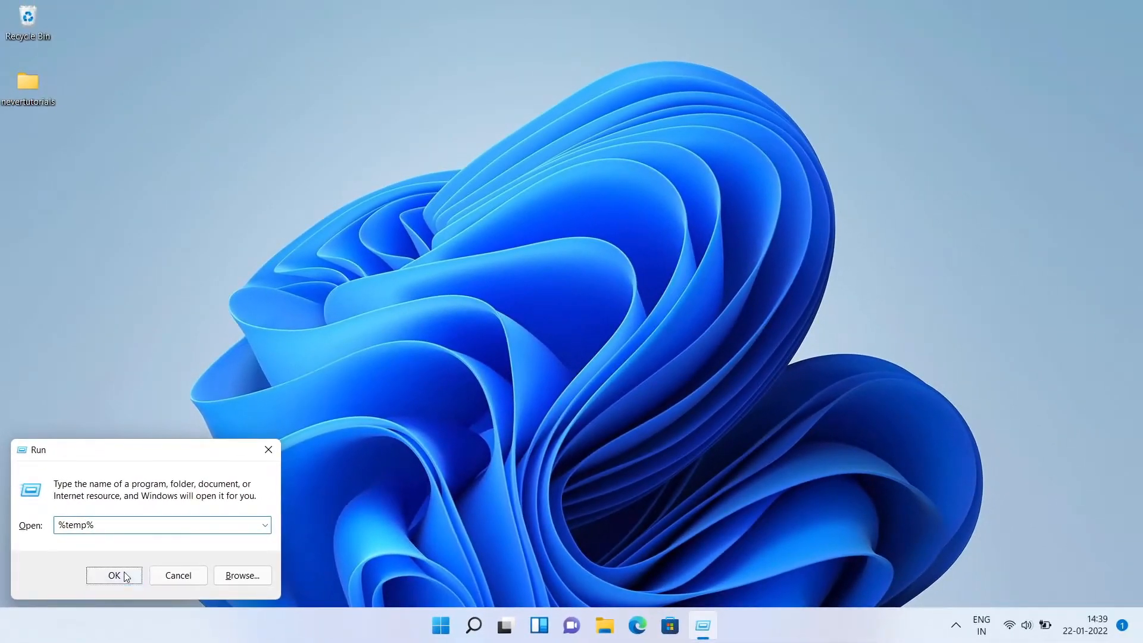
{"action": "left_click", "coordinate": [154, 551]}
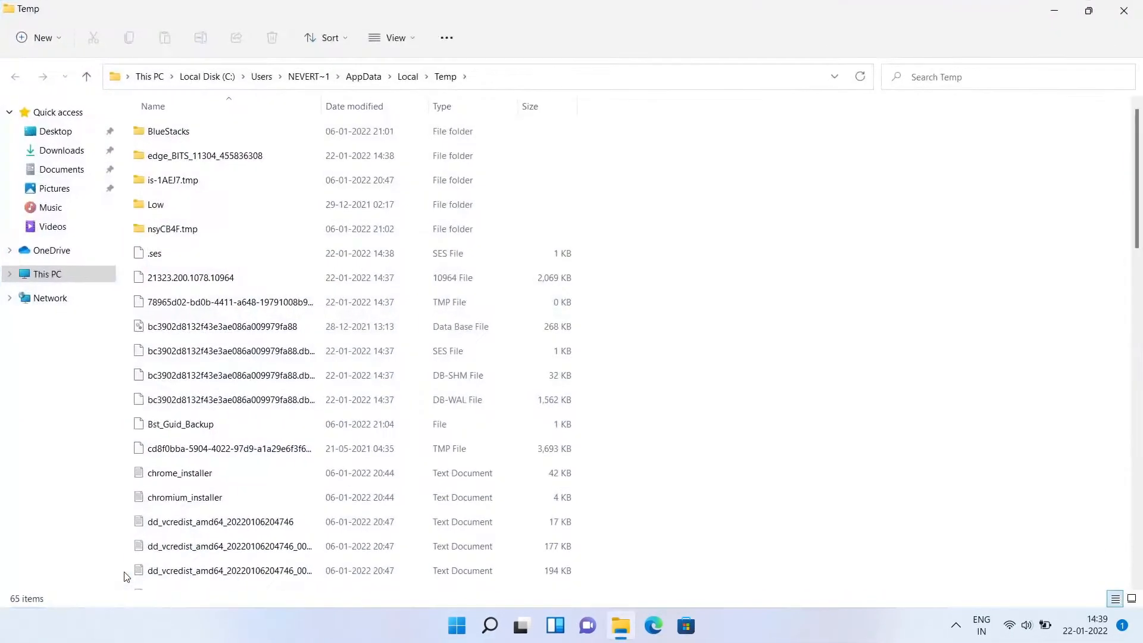
Permanently delete everything in the user Temp folder, skipping all files in use, and close the folder
{"action": "key", "text": "ctrl+a"}
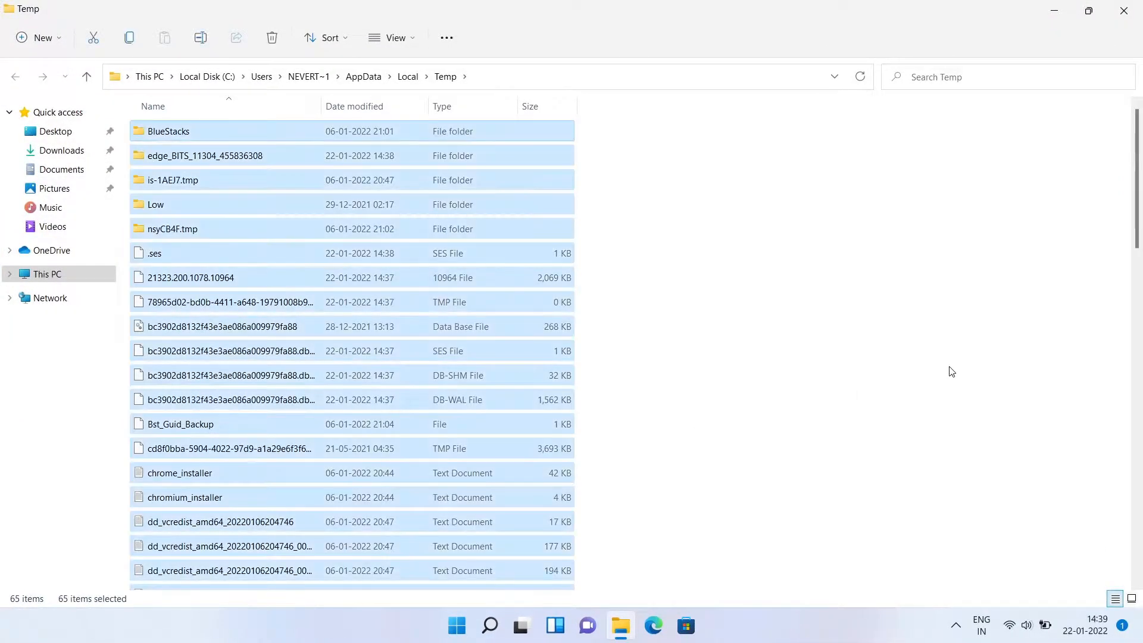
{"action": "key", "text": "shift+Delete"}
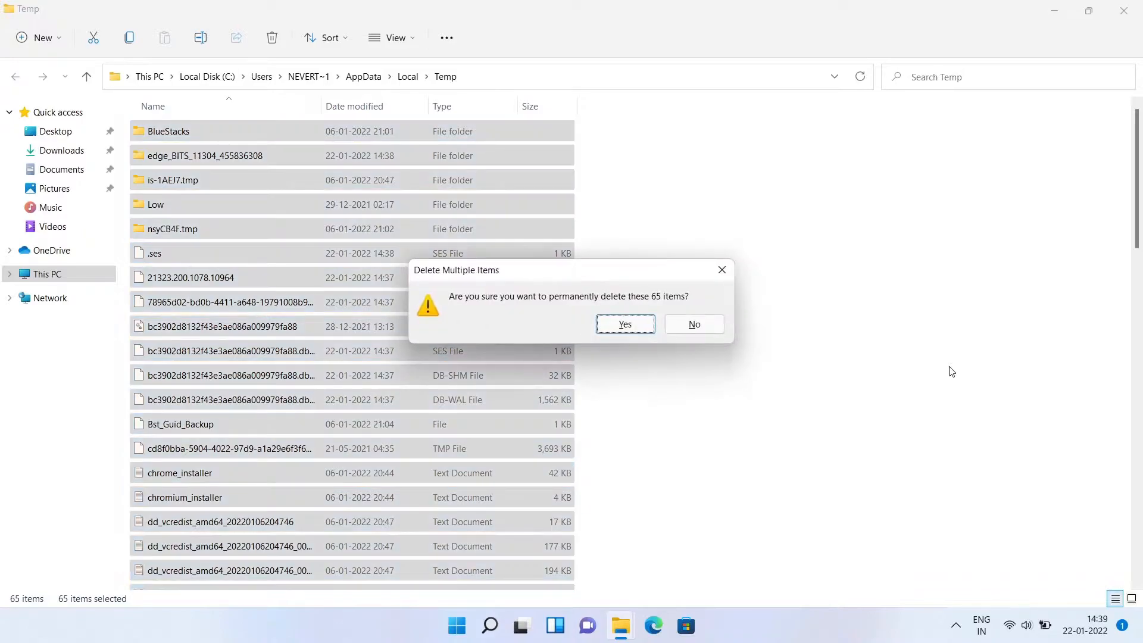
{"action": "key", "text": "Return"}
{"action": "left_click", "coordinate": [499, 283]}
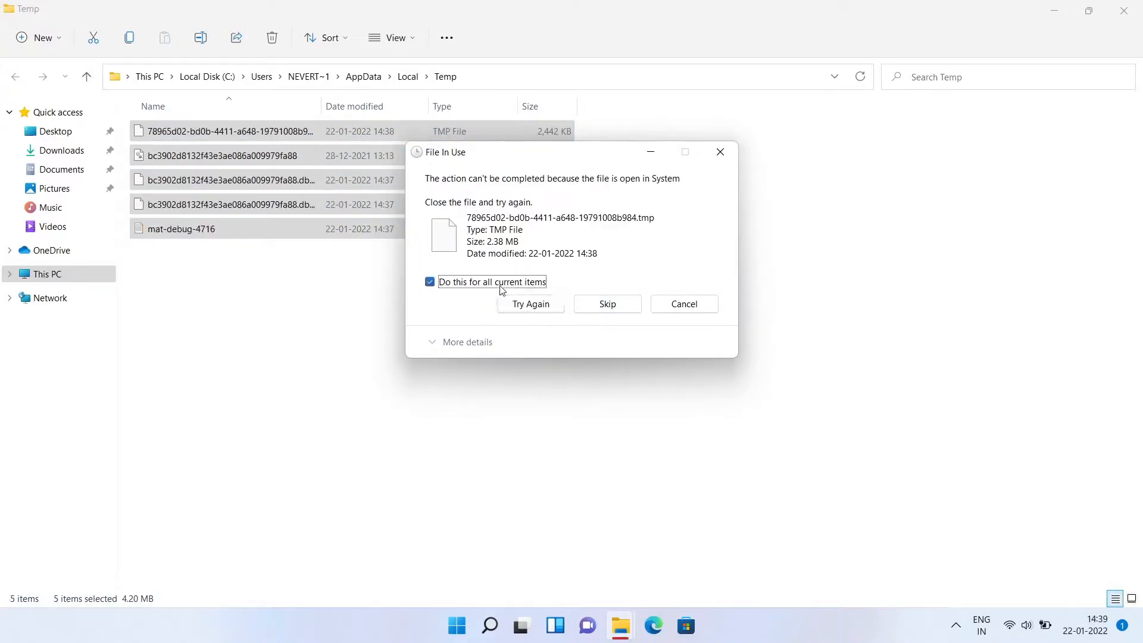
{"action": "left_click", "coordinate": [598, 315]}
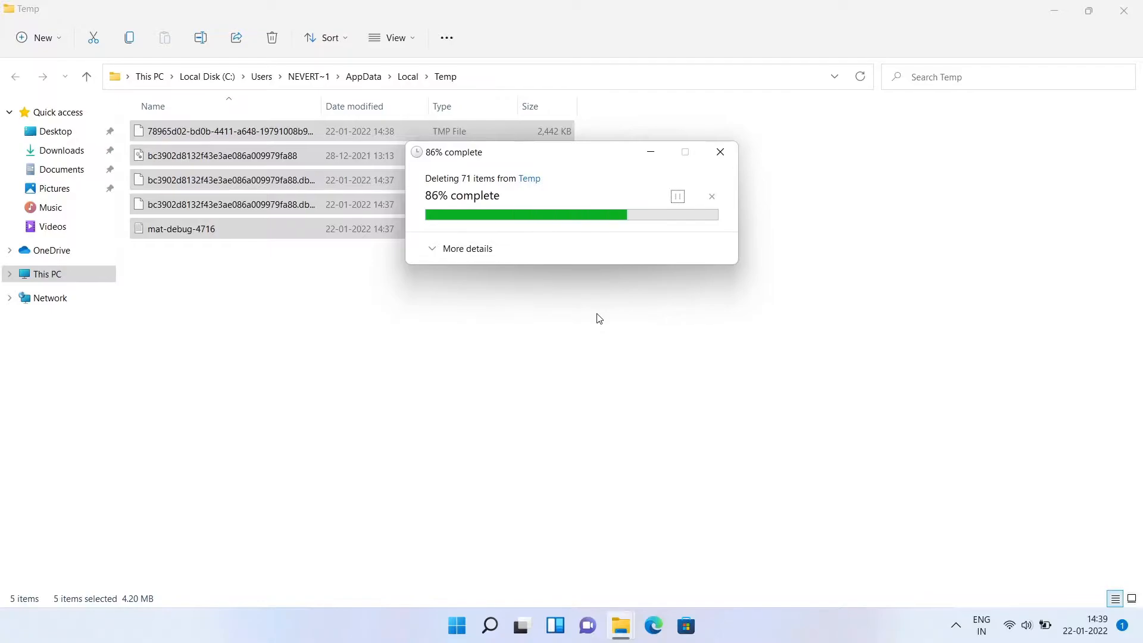
{"action": "left_click", "coordinate": [1123, 10]}
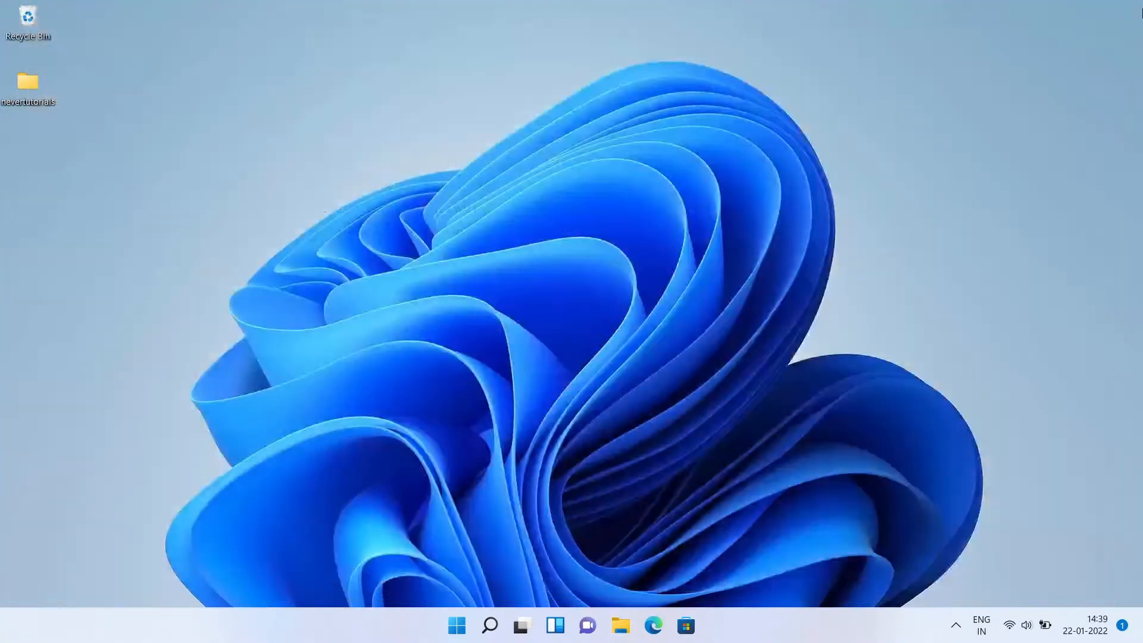
Open the Windows Prefetch folder with the Run command prefetch, granting permanent access to it
{"action": "key", "text": "super+r"}
{"action": "type", "text": "pre"}
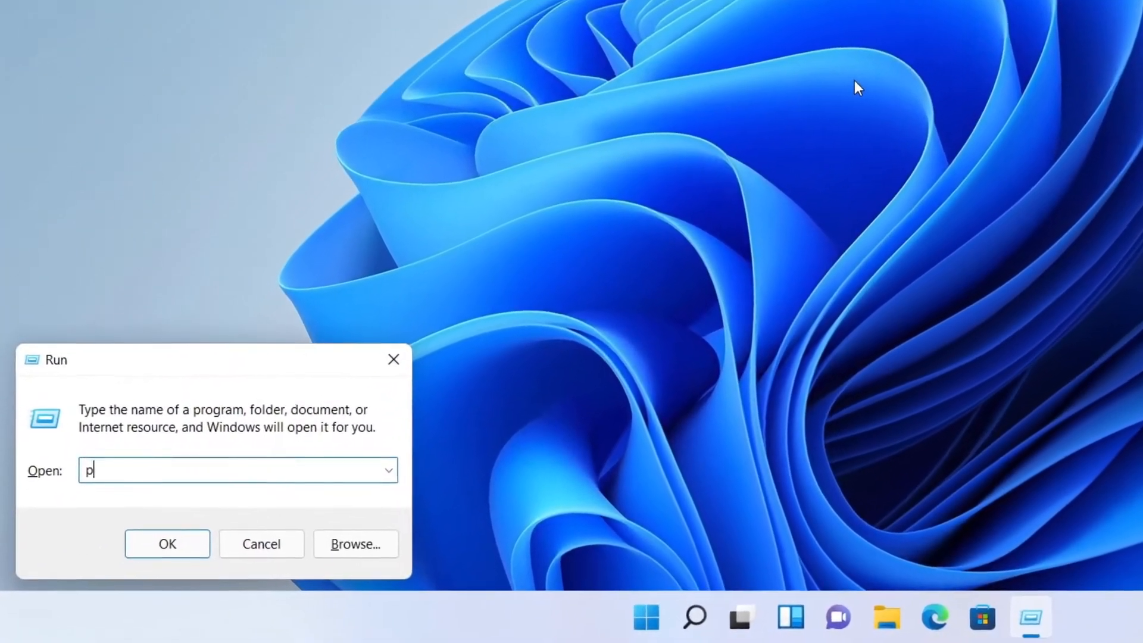
{"action": "type", "text": "fetch"}
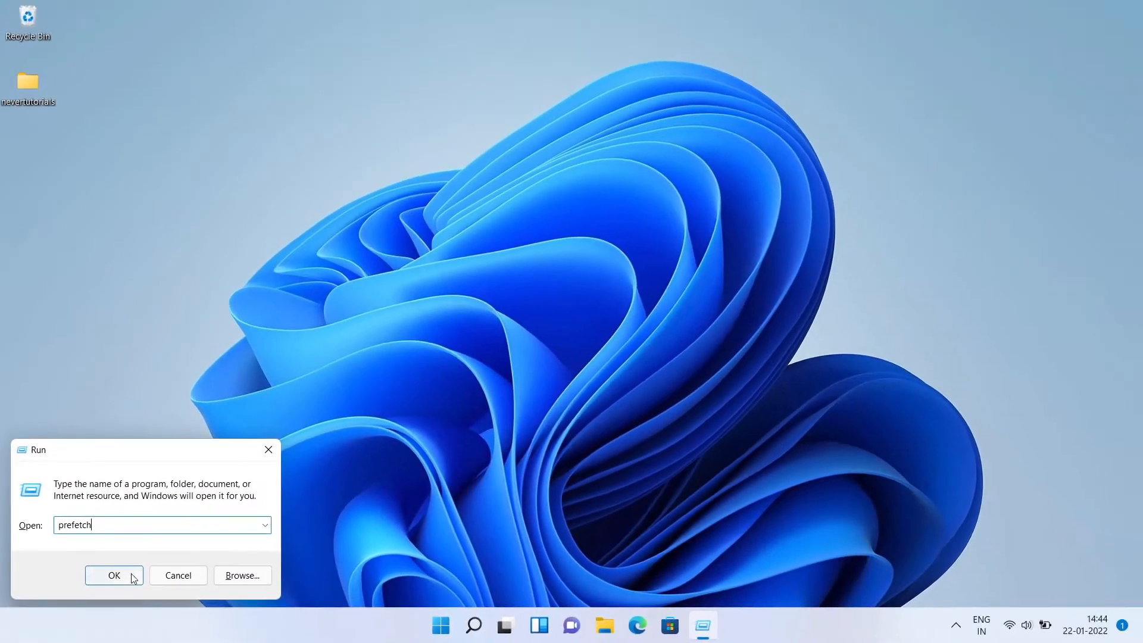
{"action": "left_click", "coordinate": [133, 564]}
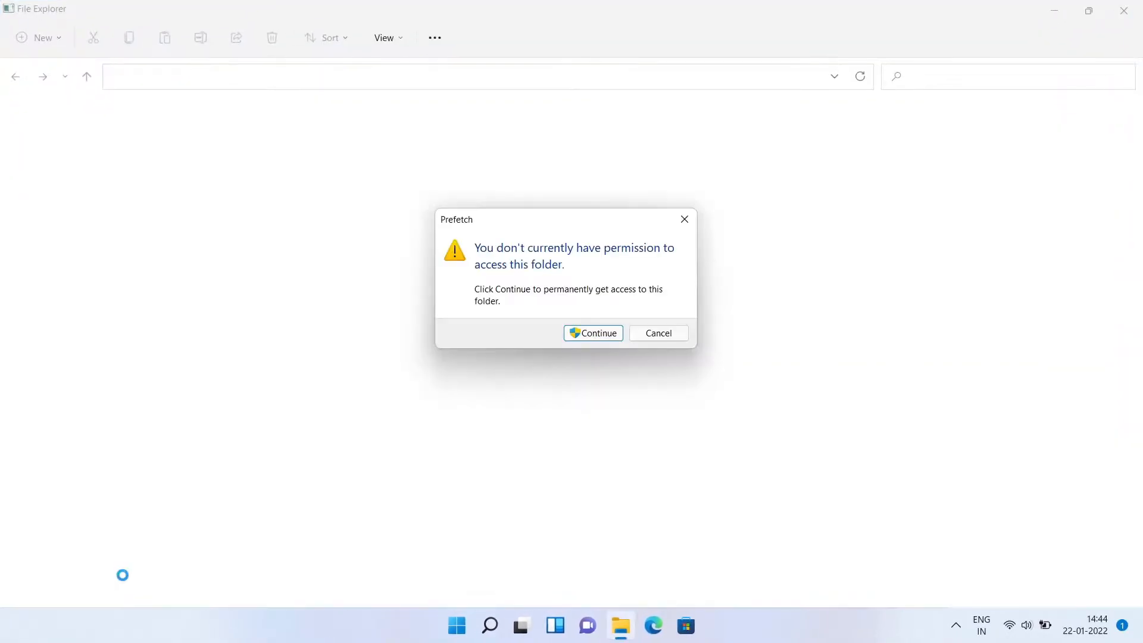
{"action": "left_click", "coordinate": [590, 332]}
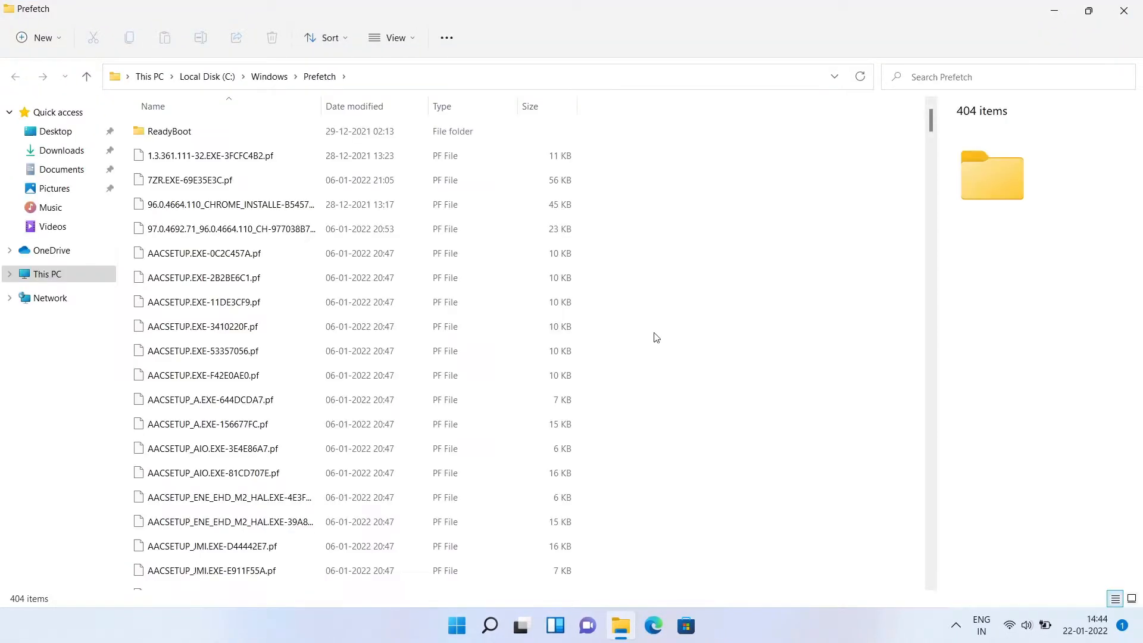
Permanently delete all items in the Prefetch folder and close it
{"action": "key", "text": "ctrl+a"}
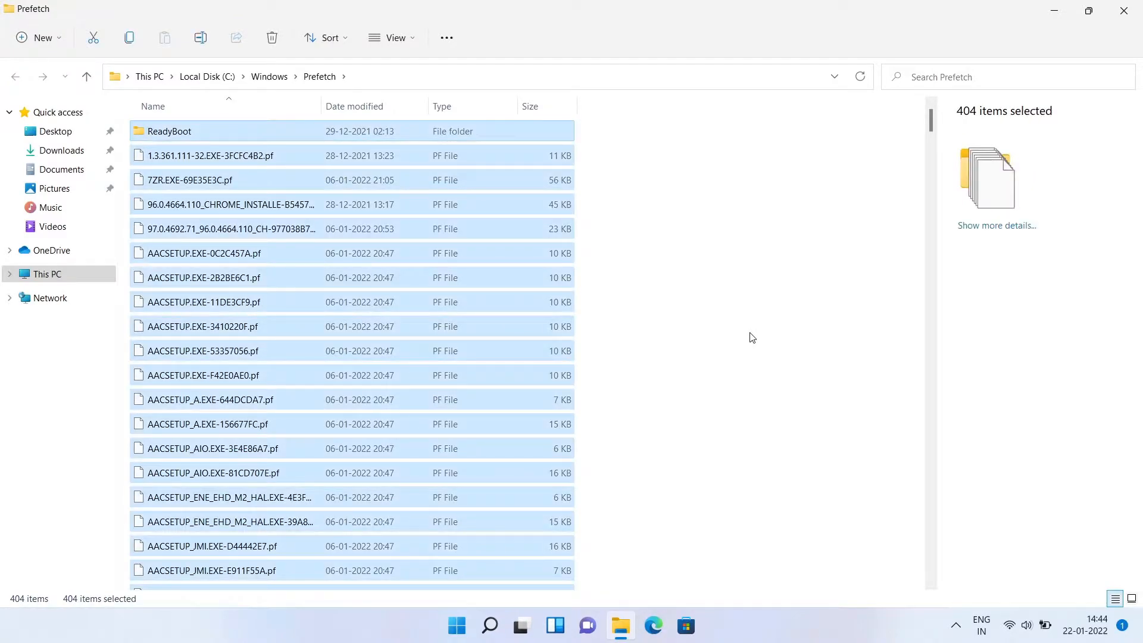
{"action": "key", "text": "shift+Delete"}
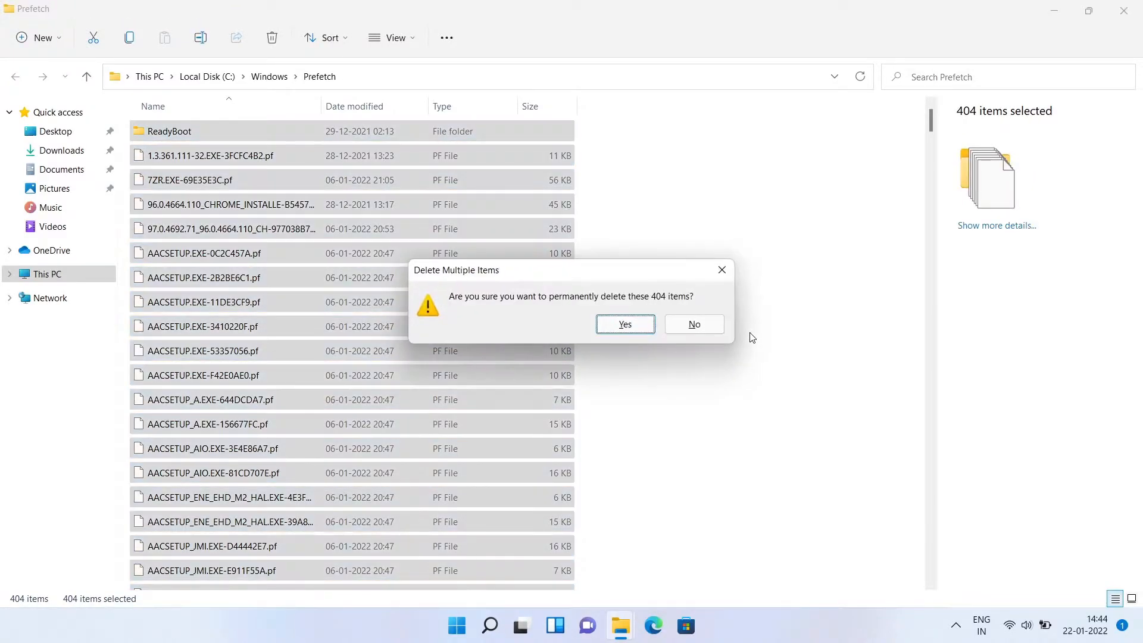
{"action": "left_click", "coordinate": [626, 331]}
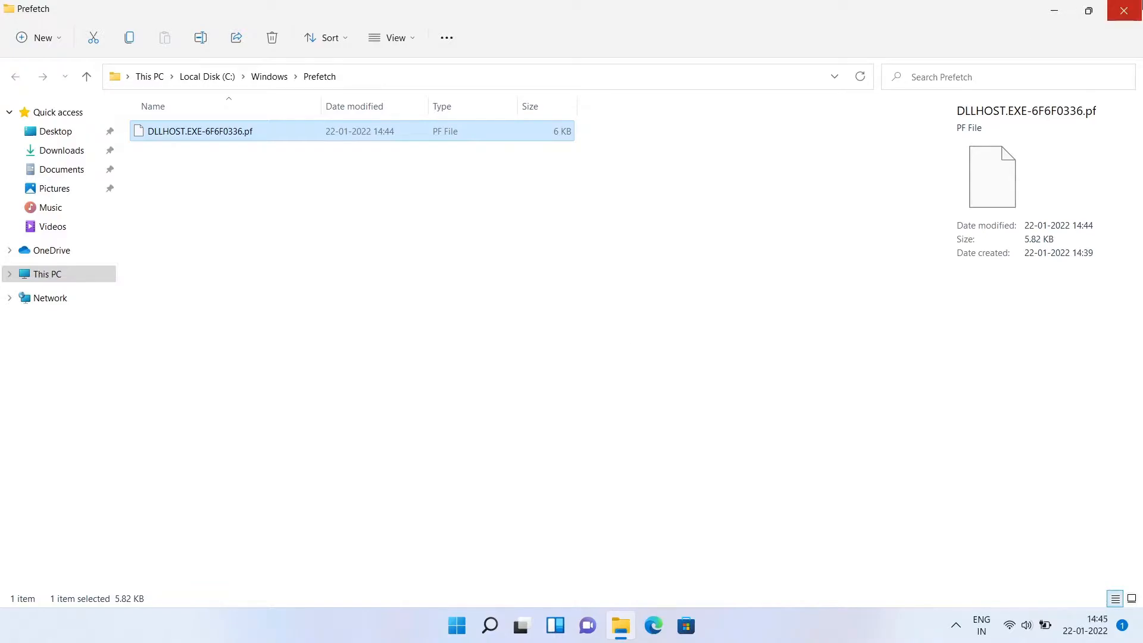
{"action": "left_click", "coordinate": [1123, 10]}
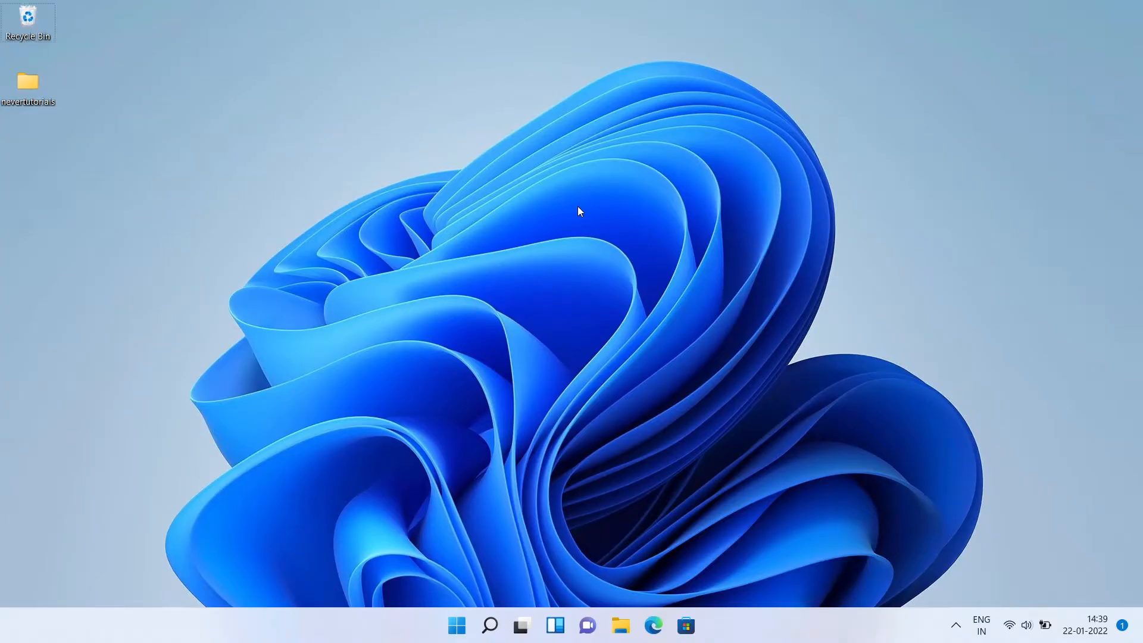
Launch Disk Cleanup with the Run command cleanmgr and scan drive C:
{"action": "key", "text": "super+r"}
{"action": "type", "text": "cl"}
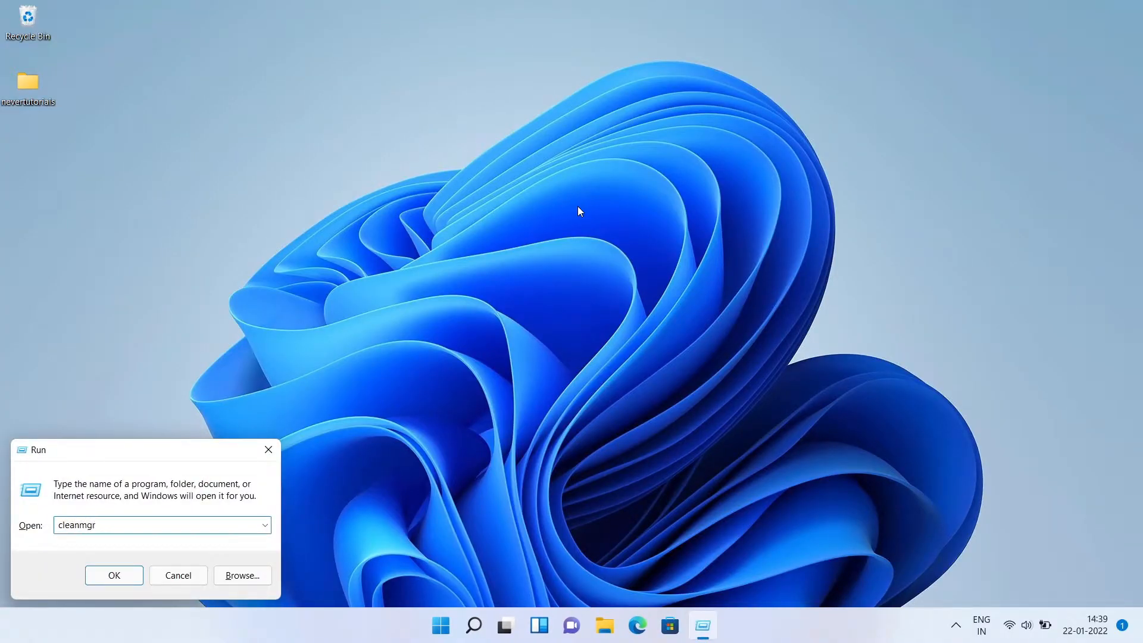
{"action": "left_click", "coordinate": [124, 566]}
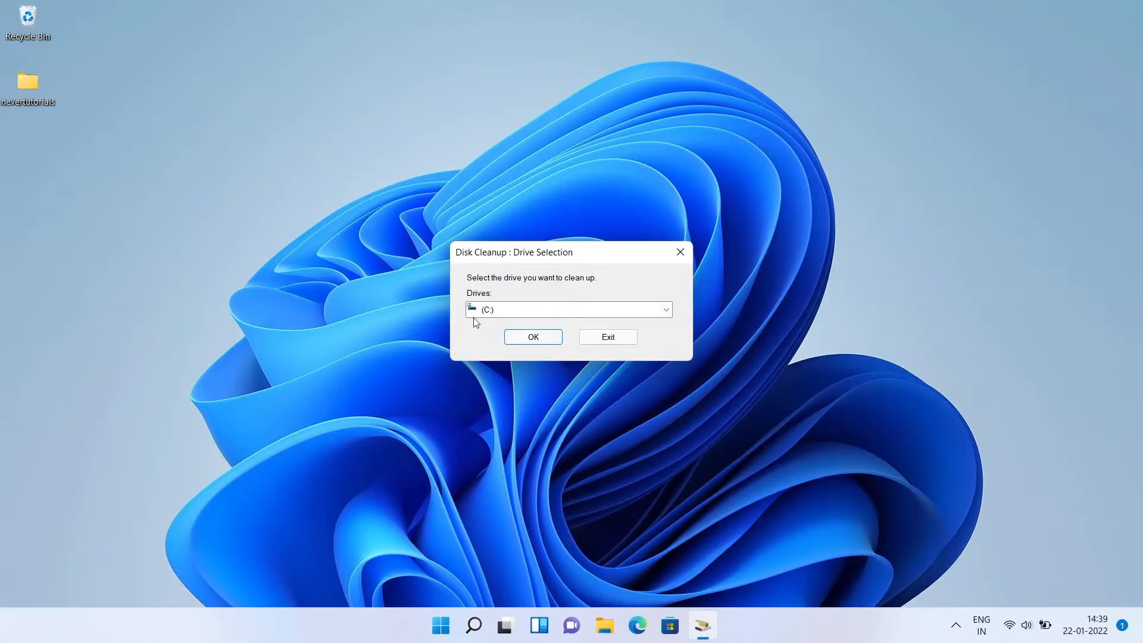
{"action": "left_click", "coordinate": [533, 340]}
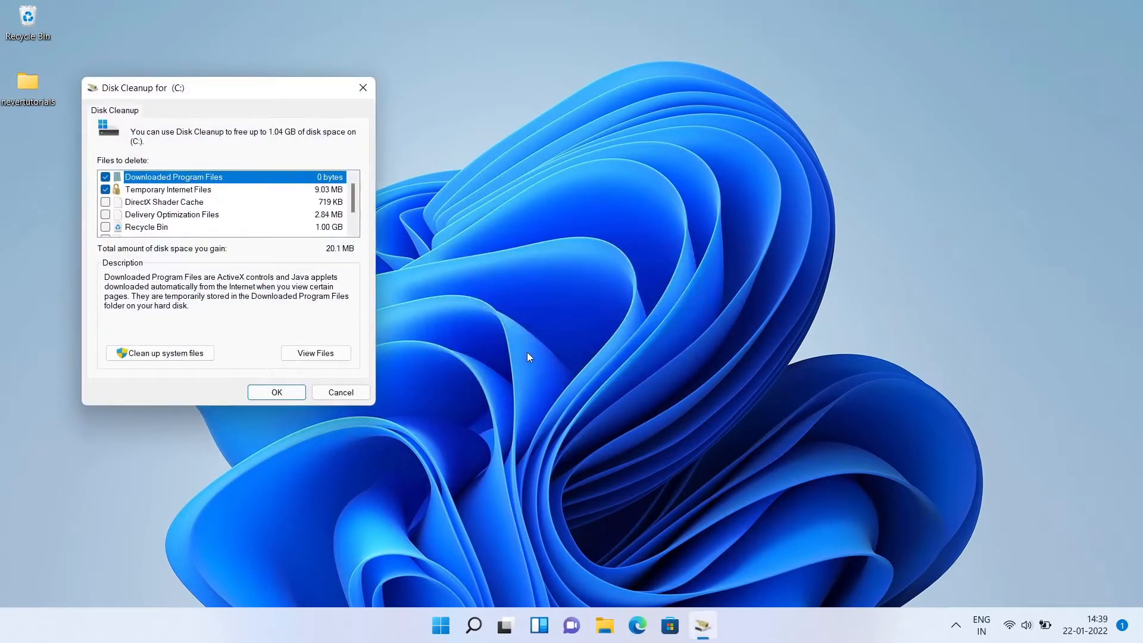
Mark DirectX Shader Cache, Delivery Optimization Files and Recycle Bin for deletion in Disk Cleanup
{"action": "left_click", "coordinate": [105, 203]}
{"action": "left_click", "coordinate": [105, 215]}
{"action": "left_click", "coordinate": [105, 228]}
{"action": "scroll", "coordinate": [106, 229], "scroll_direction": "down", "scroll_amount": 1}
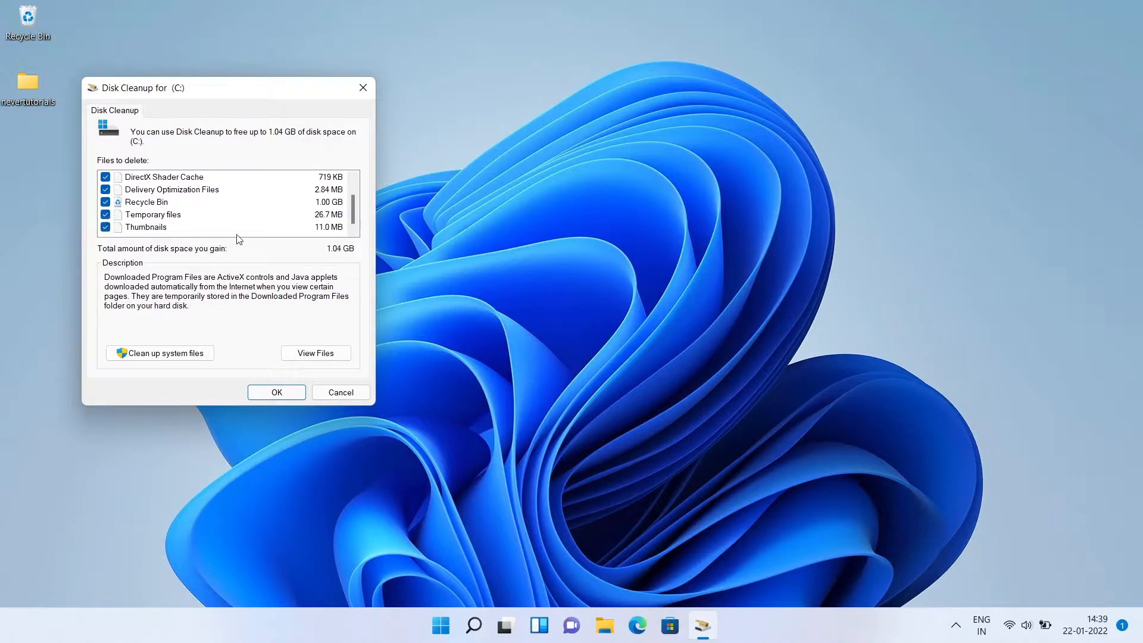
Extend the cleanup to system files and rescan drive C:
{"action": "left_click", "coordinate": [177, 354]}
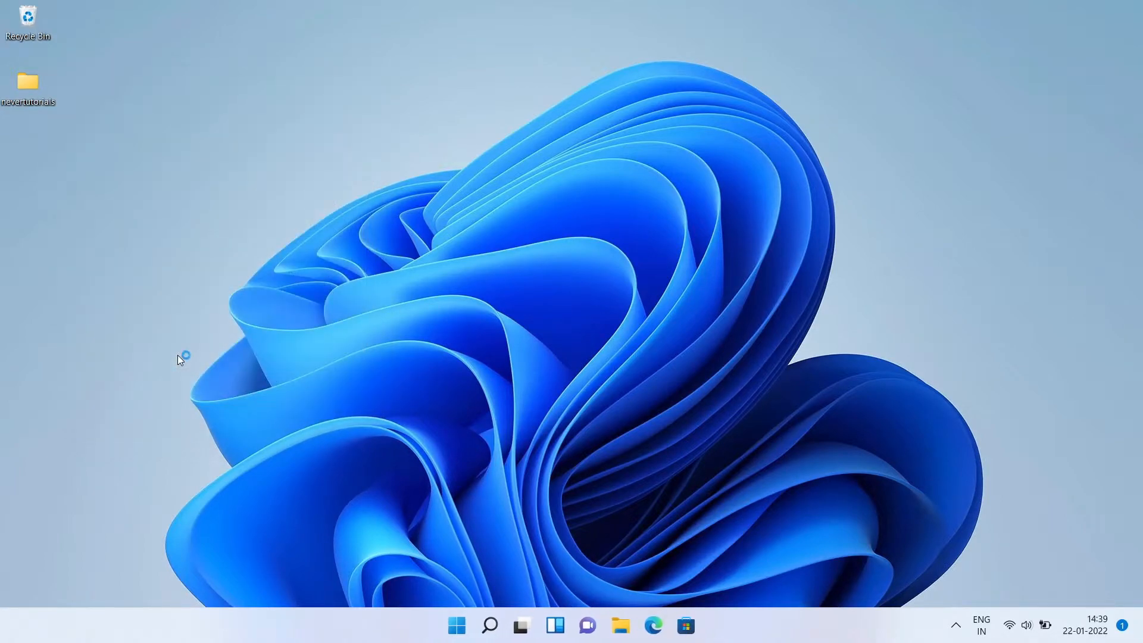
{"action": "left_click", "coordinate": [534, 344]}
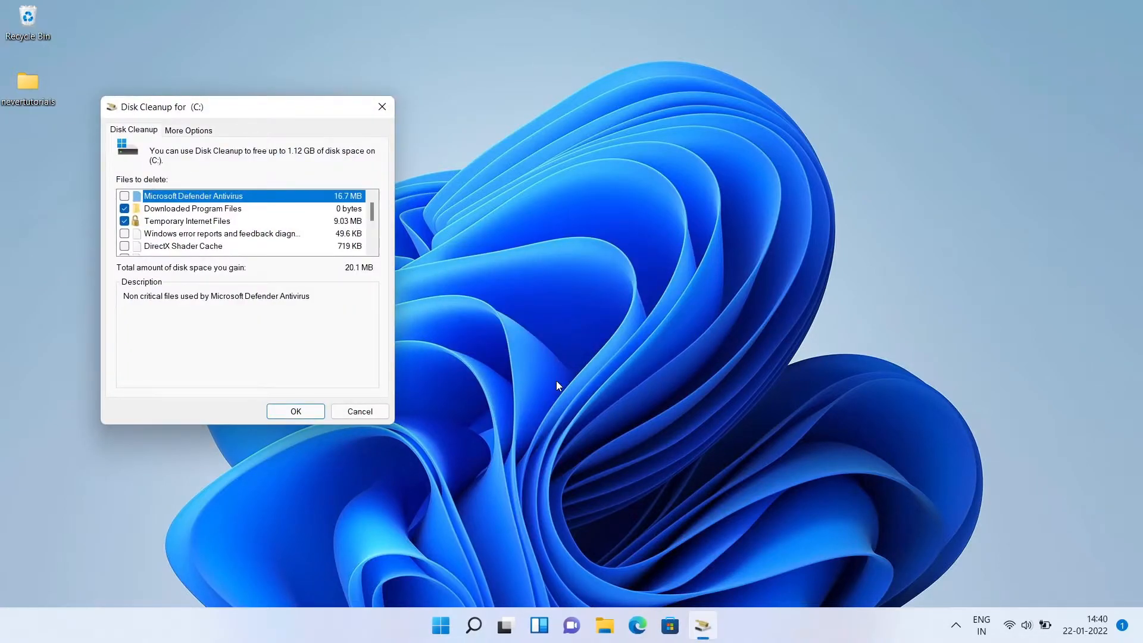
Mark Microsoft Defender Antivirus, Windows error reports, DirectX Shader Cache, Delivery Optimization Files and the remaining file categories, and permanently delete the selected files
{"action": "left_click", "coordinate": [125, 197]}
{"action": "scroll", "coordinate": [128, 219], "scroll_direction": "down", "scroll_amount": 1}
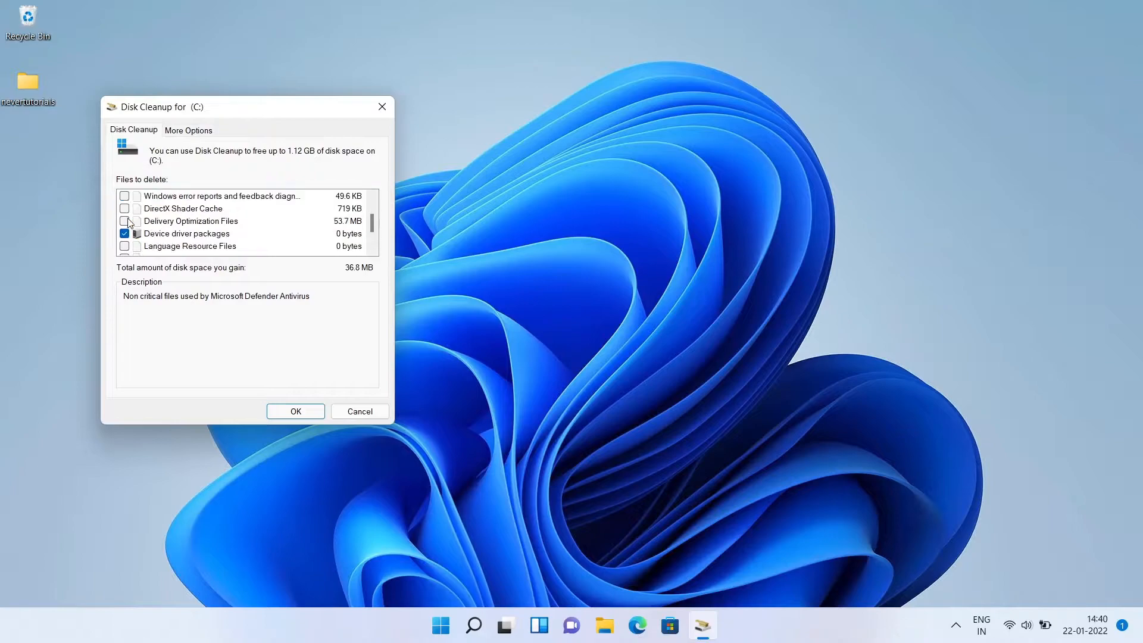
{"action": "left_click", "coordinate": [125, 197]}
{"action": "left_click", "coordinate": [125, 209]}
{"action": "left_click", "coordinate": [125, 221]}
{"action": "scroll", "coordinate": [125, 248], "scroll_direction": "down", "scroll_amount": 1}
{"action": "left_click", "coordinate": [125, 222]}
{"action": "left_click", "coordinate": [126, 234]}
{"action": "scroll", "coordinate": [198, 218], "scroll_direction": "up", "scroll_amount": 2}
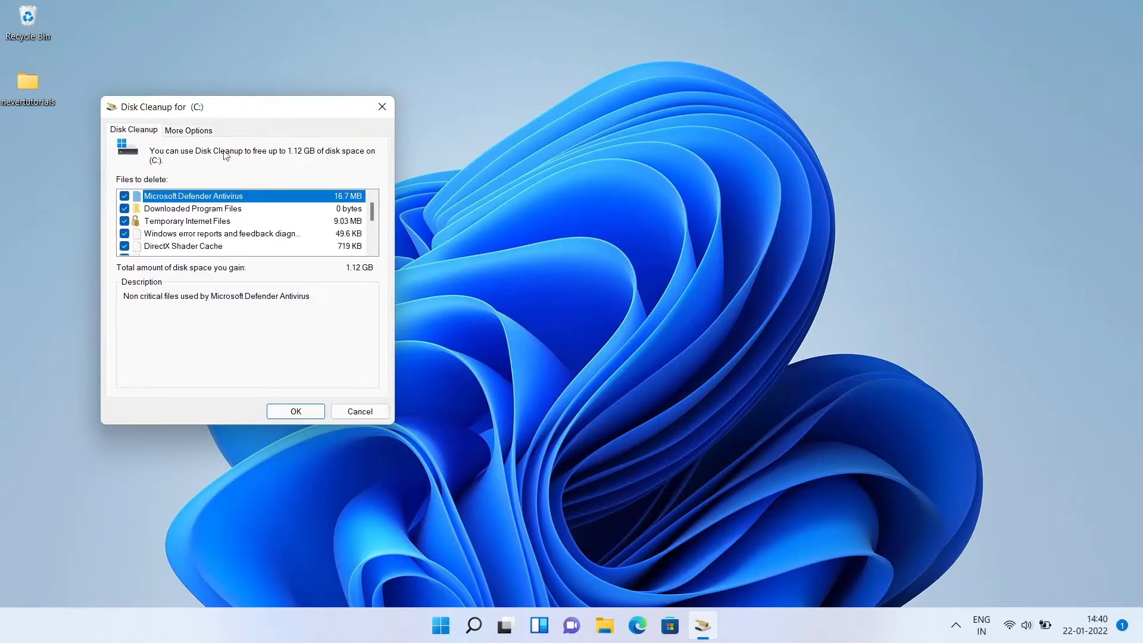
{"action": "left_click", "coordinate": [296, 412]}
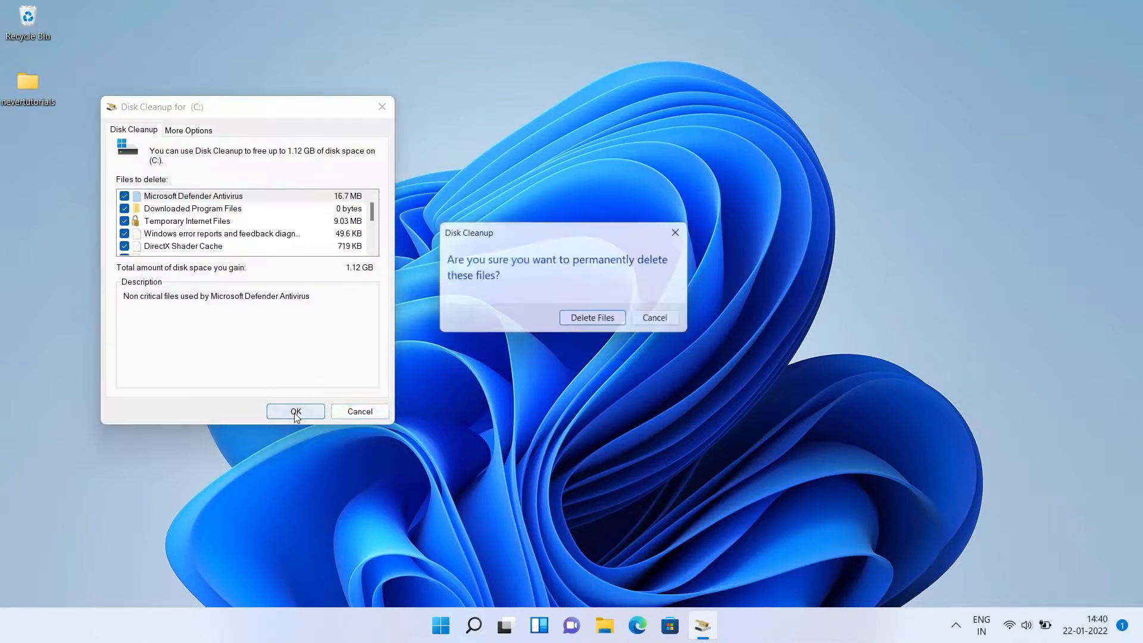
{"action": "left_click", "coordinate": [587, 325]}
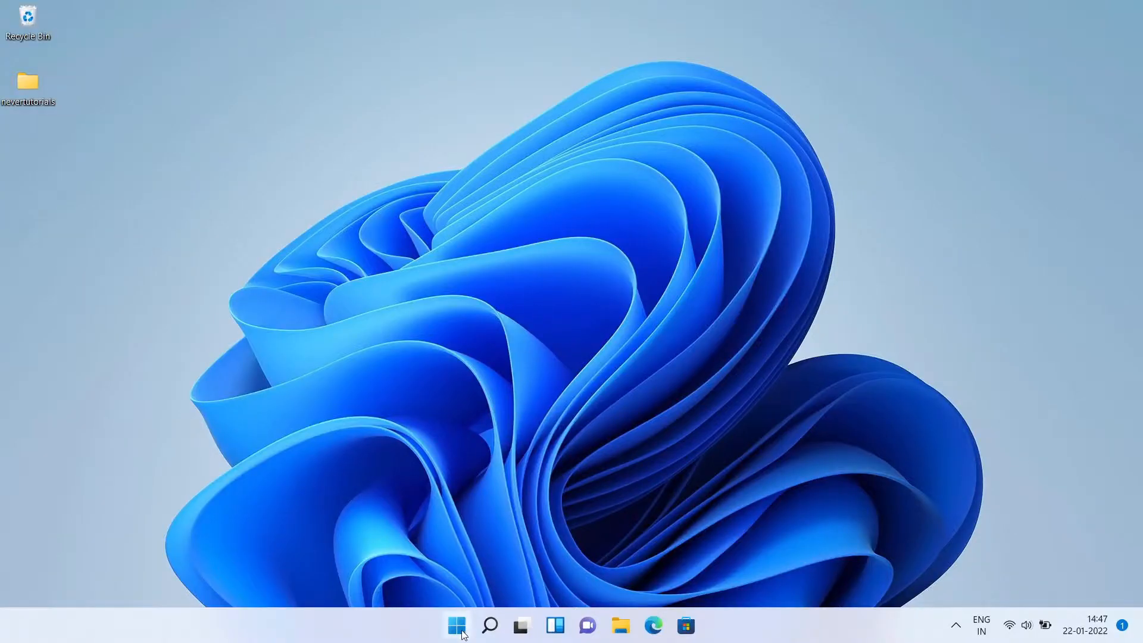
Search for Settings and open the Windows Settings app
{"action": "left_click", "coordinate": [457, 626]}
{"action": "type", "text": "Settings"}
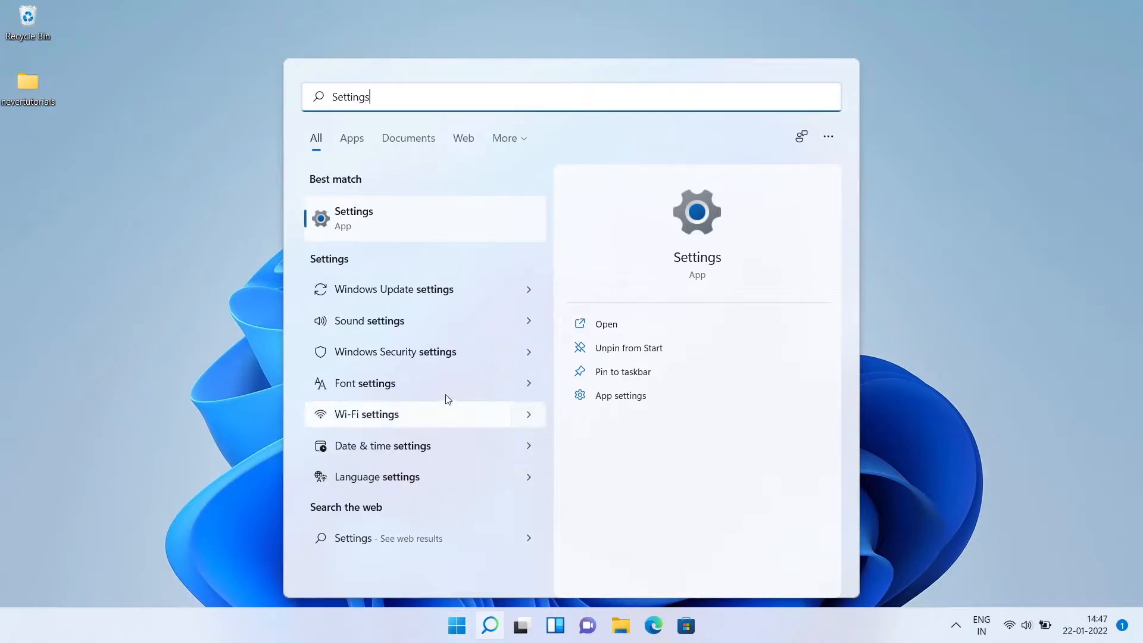
{"action": "left_click", "coordinate": [428, 226]}
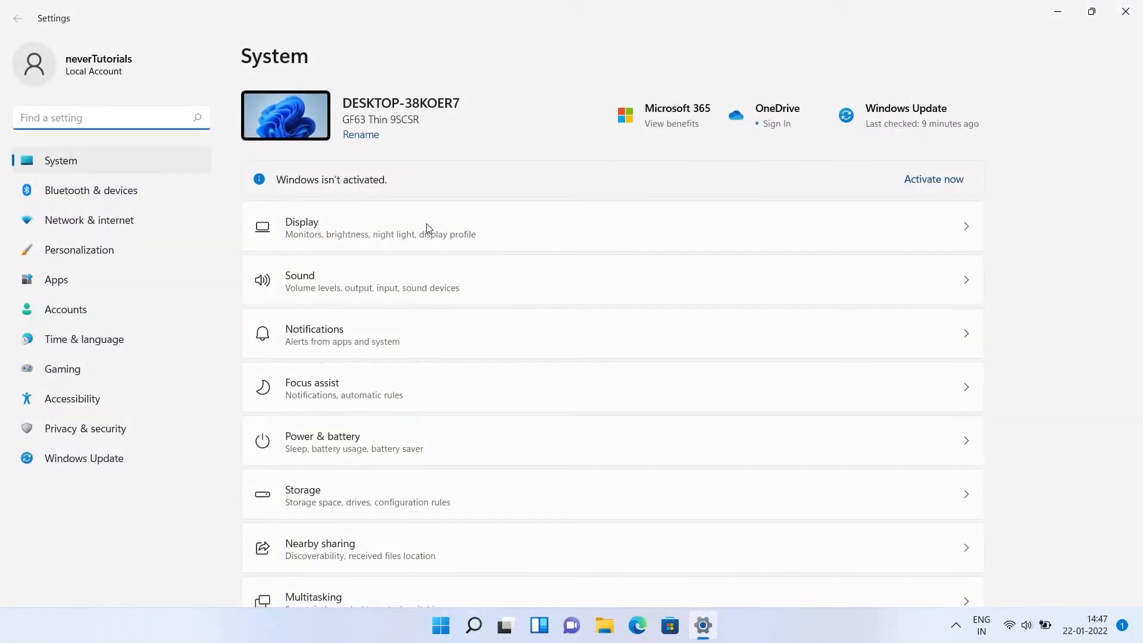
Show the installed apps in the Apps & features settings and uninstall Films & TV
{"action": "left_click", "coordinate": [119, 278]}
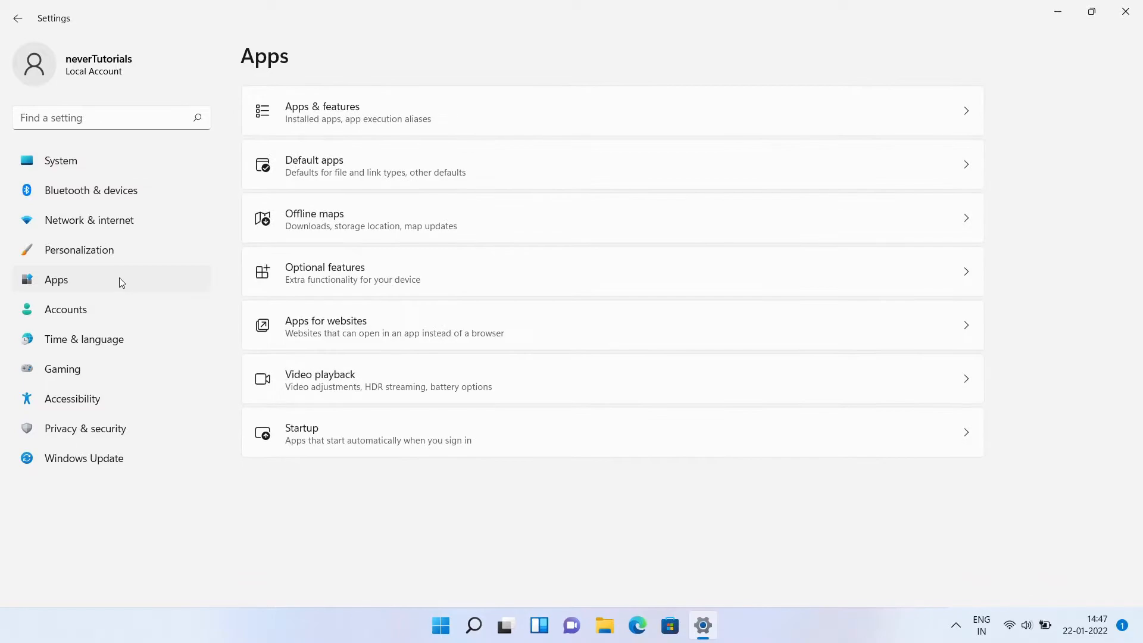
{"action": "left_click", "coordinate": [560, 126]}
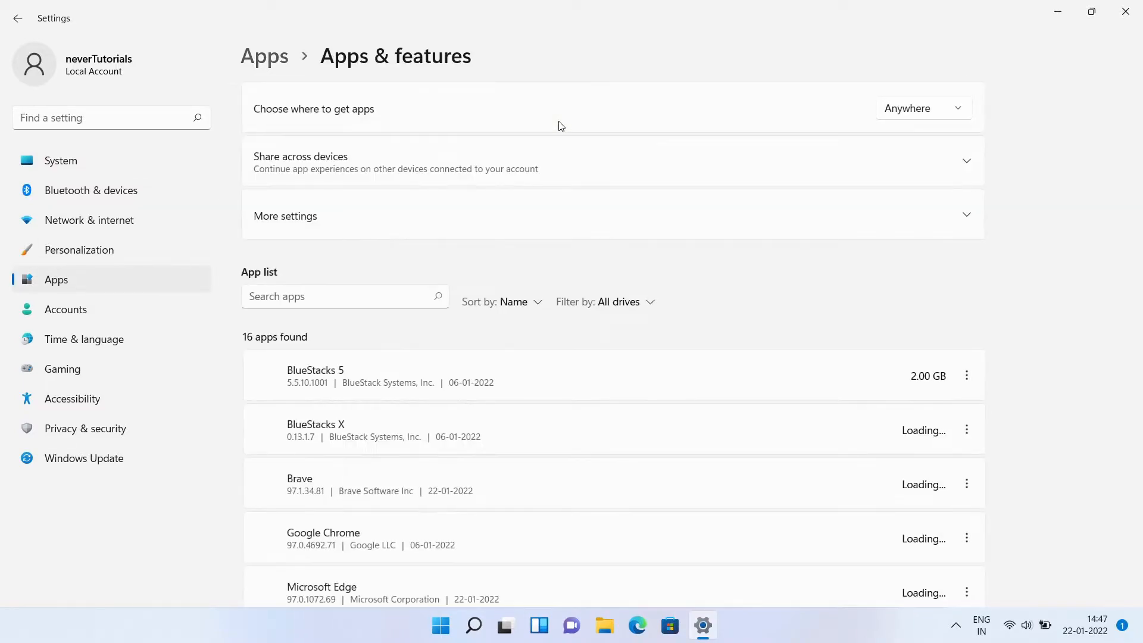
{"action": "scroll", "coordinate": [1071, 448], "scroll_direction": "down", "scroll_amount": 5}
{"action": "left_click", "coordinate": [967, 412]}
{"action": "left_click", "coordinate": [892, 489]}
{"action": "left_click", "coordinate": [949, 499]}
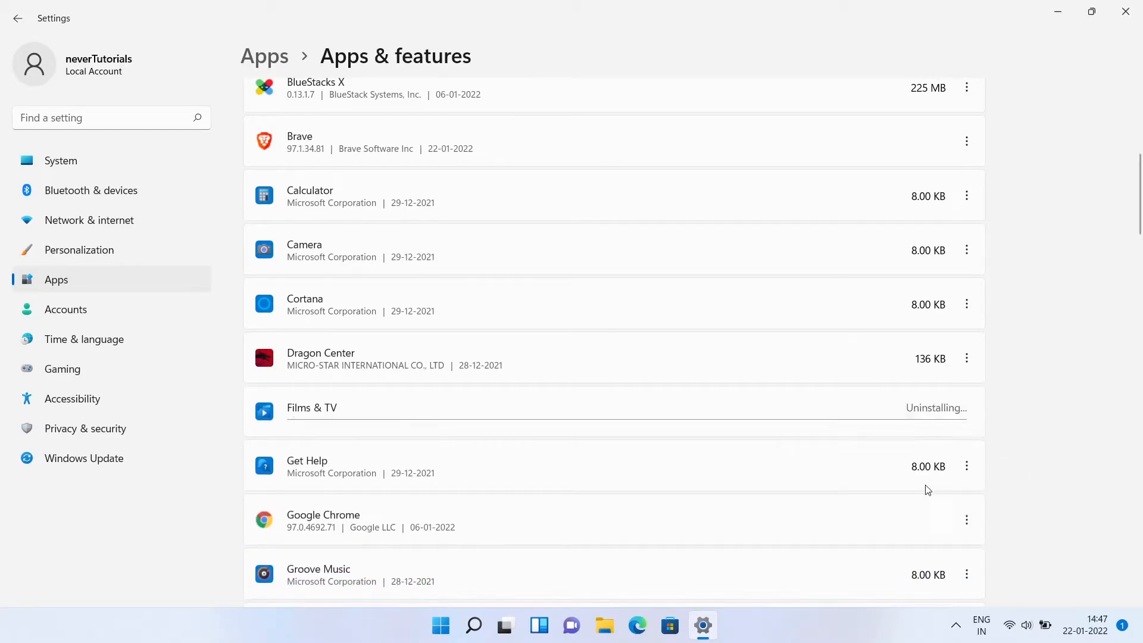
Uninstall further unneeded apps from the app list, including Microsoft Teams
{"action": "scroll", "coordinate": [1081, 486], "scroll_direction": "down", "scroll_amount": 5}
{"action": "left_click", "coordinate": [966, 257]}
{"action": "left_click", "coordinate": [892, 336]}
{"action": "left_click", "coordinate": [949, 346]}
{"action": "scroll", "coordinate": [1024, 417], "scroll_direction": "down", "scroll_amount": 3}
{"action": "left_click", "coordinate": [965, 343]}
{"action": "left_click", "coordinate": [966, 395]}
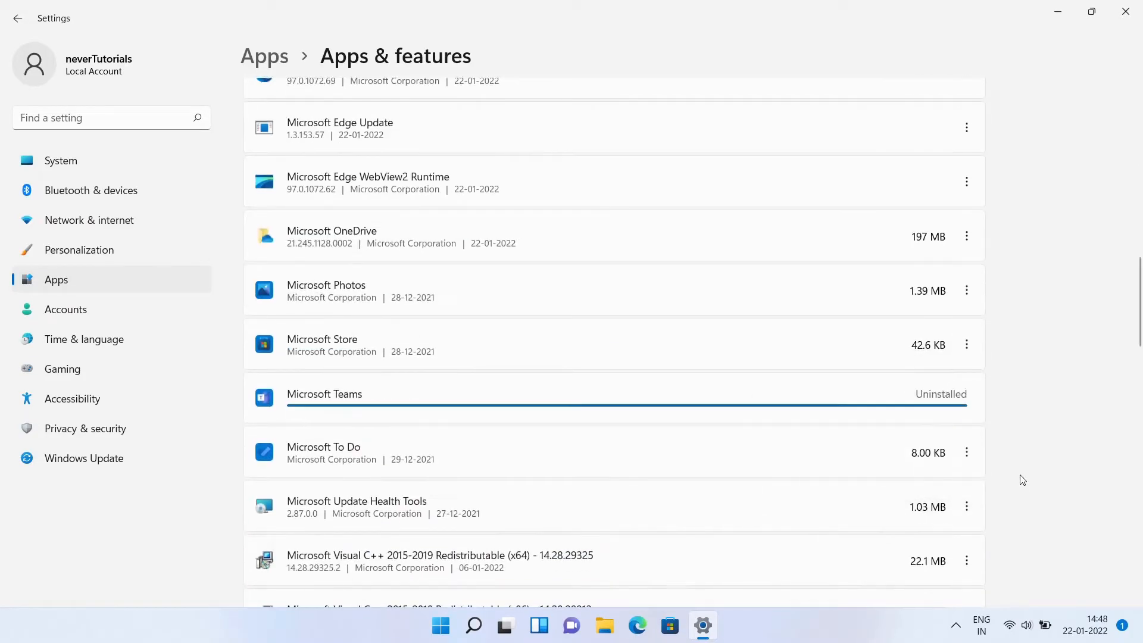
Uninstall the Tips app from the installed apps list
{"action": "scroll", "coordinate": [1090, 491], "scroll_direction": "down", "scroll_amount": 4}
{"action": "scroll", "coordinate": [1090, 491], "scroll_direction": "down", "scroll_amount": 5}
{"action": "scroll", "coordinate": [1037, 347], "scroll_direction": "down", "scroll_amount": 3}
{"action": "left_click", "coordinate": [966, 336]}
{"action": "left_click", "coordinate": [892, 417]}
{"action": "left_click", "coordinate": [949, 425]}
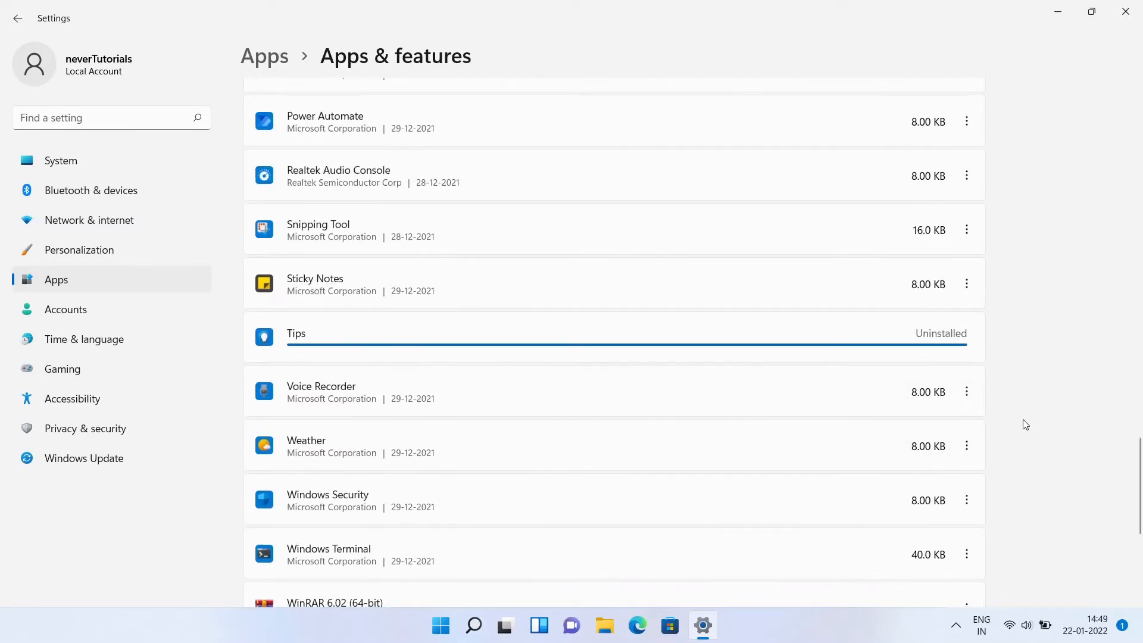
Uninstall Voice Recorder and Xbox Live near the end of the app list, and close Settings
{"action": "scroll", "coordinate": [1023, 423], "scroll_direction": "down", "scroll_amount": 5}
{"action": "left_click", "coordinate": [966, 338]}
{"action": "left_click", "coordinate": [966, 451]}
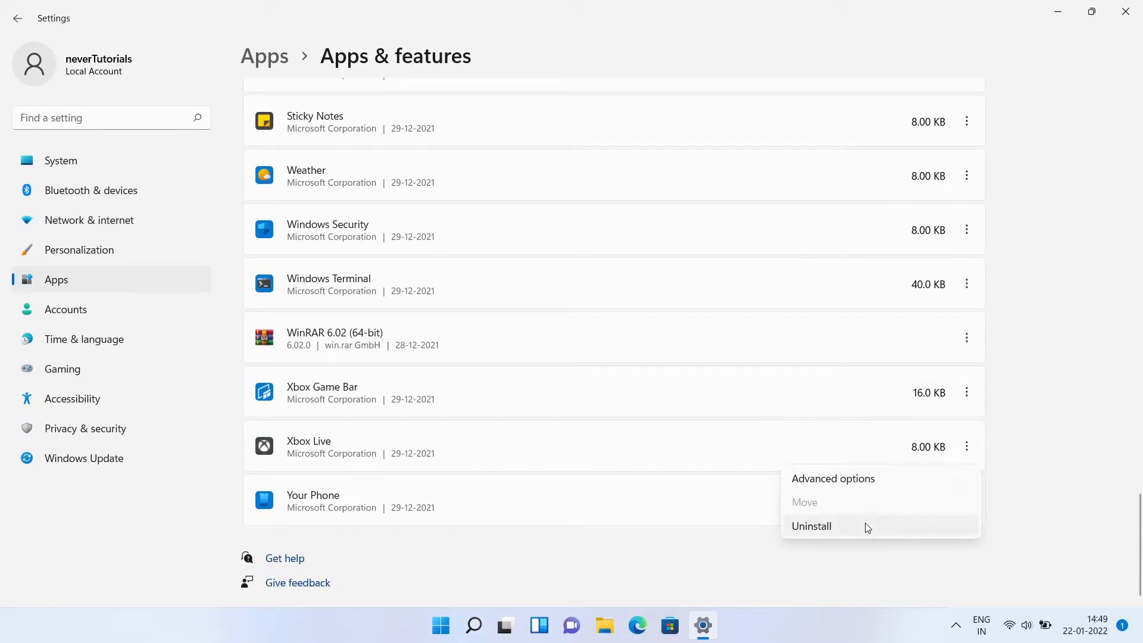
{"action": "left_click", "coordinate": [867, 525]}
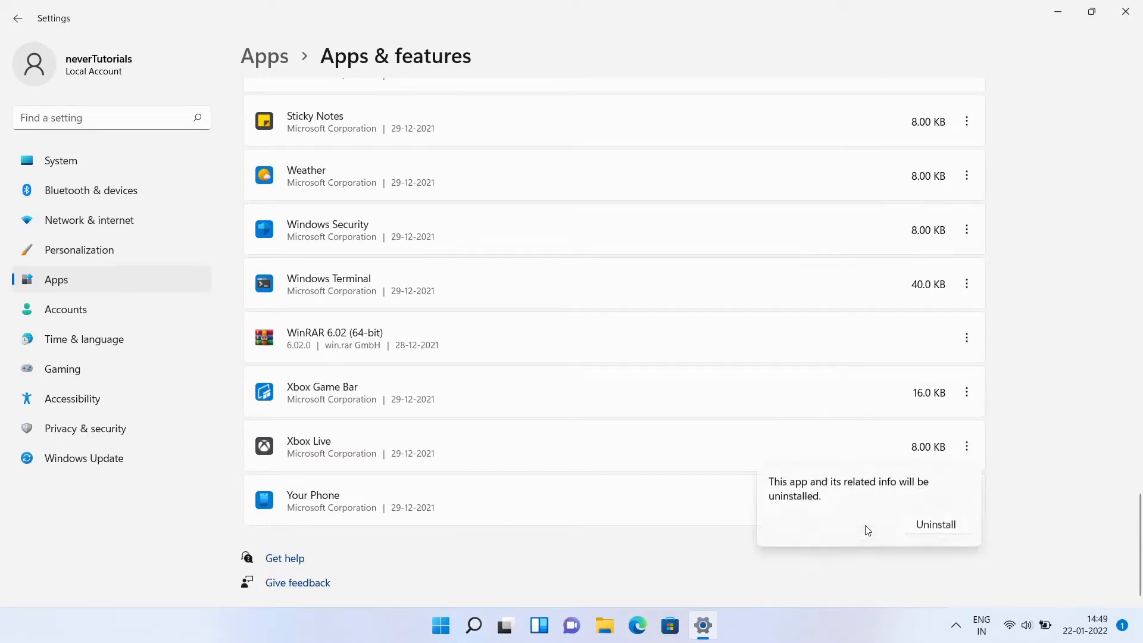
{"action": "left_click", "coordinate": [933, 525]}
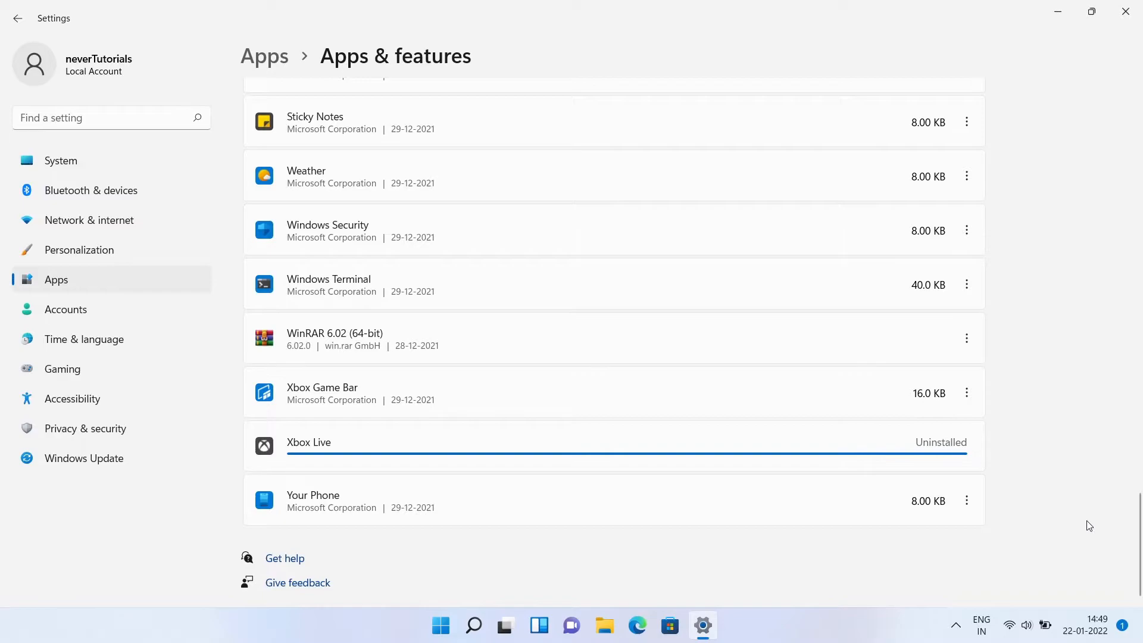
{"action": "scroll", "coordinate": [1017, 518], "scroll_direction": "up", "scroll_amount": 20}
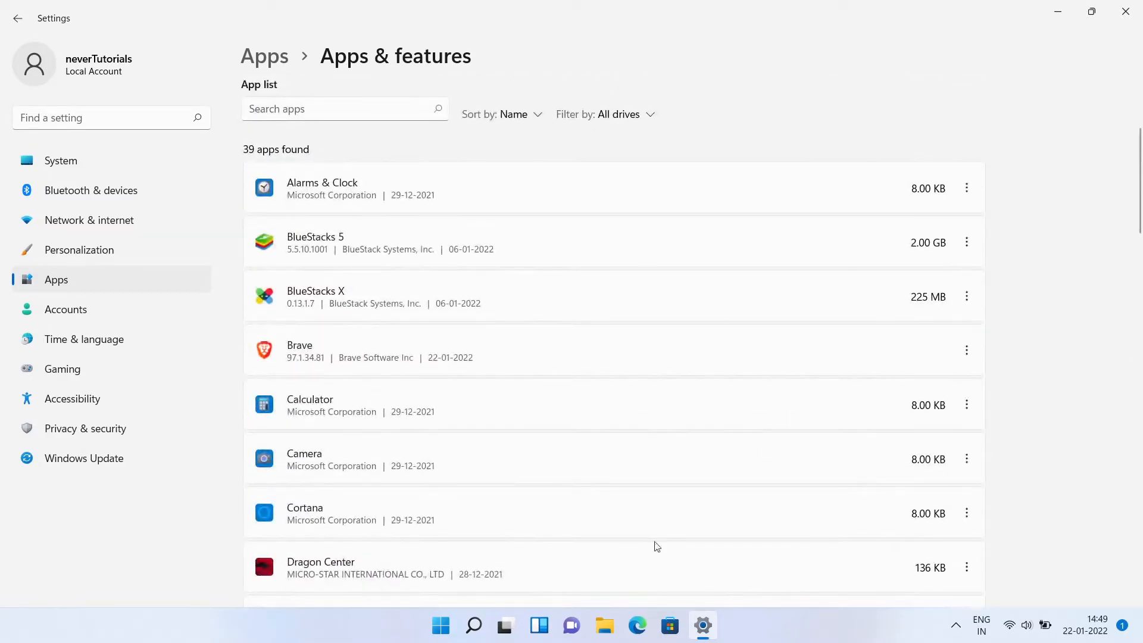
{"action": "left_click", "coordinate": [1125, 11]}
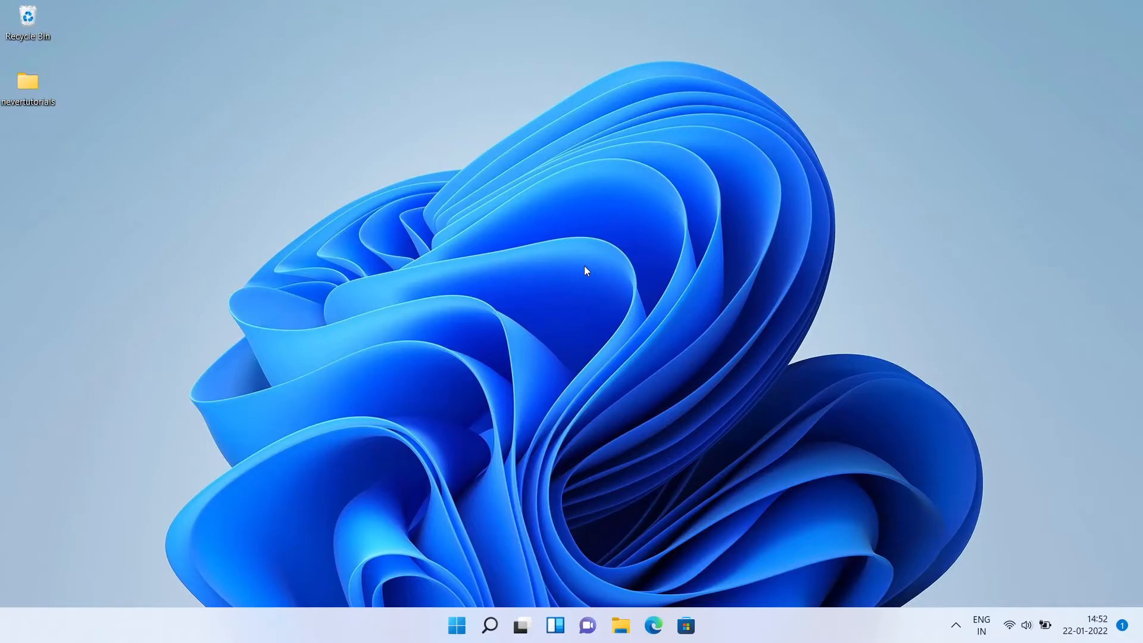
Open the Recycle Bin from the desktop and permanently delete all its contents
{"action": "double_click", "coordinate": [46, 22]}
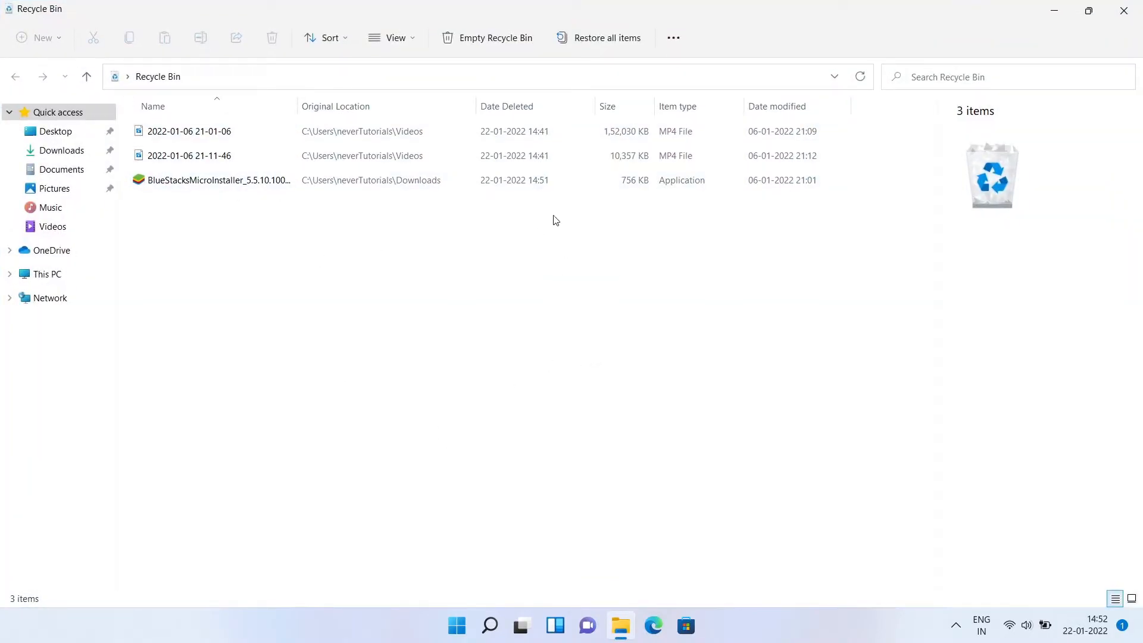
{"action": "left_click", "coordinate": [485, 38]}
{"action": "left_click", "coordinate": [619, 331]}
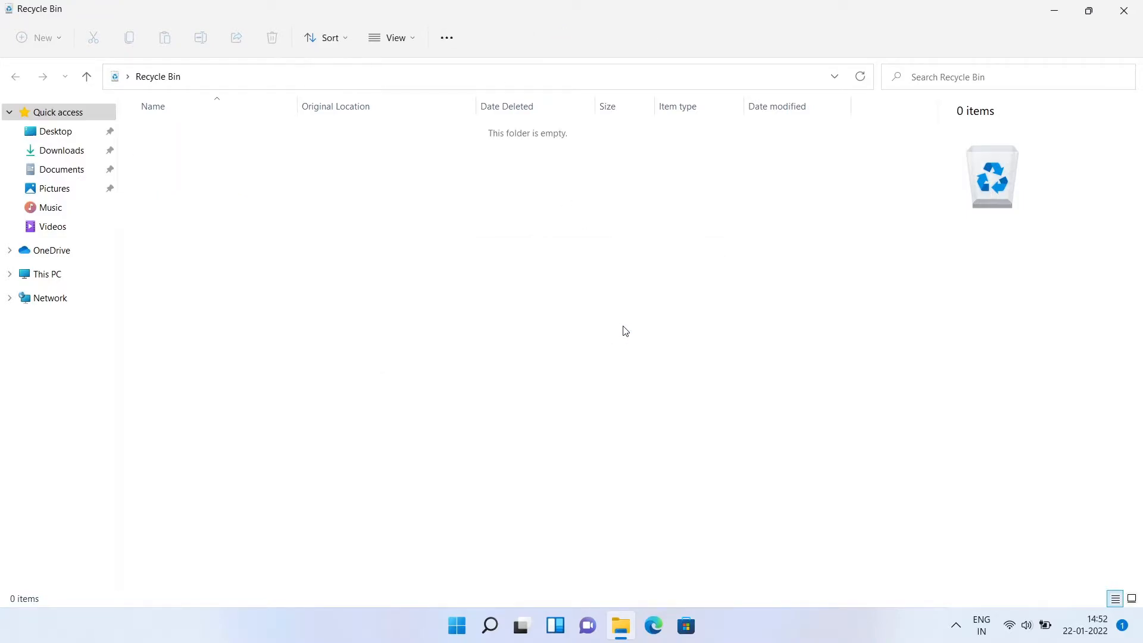
Set the Recycle Bin's custom maximum size for Local Disk (C:) to 2000 MB, apply it and close the Recycle Bin
{"action": "right_click", "coordinate": [510, 264]}
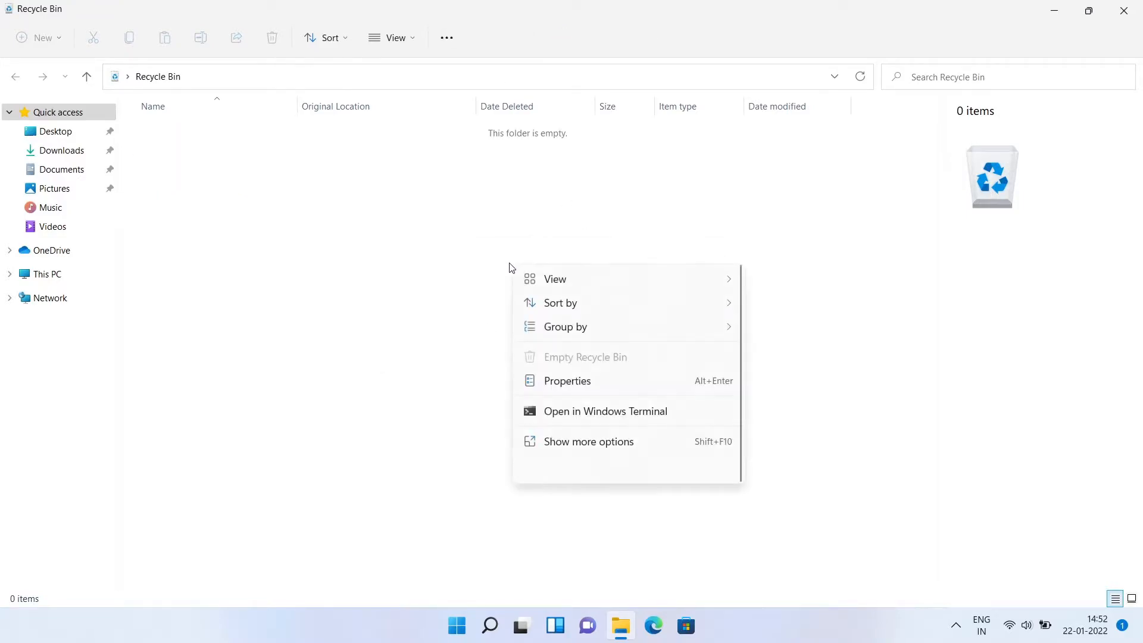
{"action": "left_click", "coordinate": [565, 382]}
{"action": "left_click_drag", "start_coordinate": [132, 111], "coordinate": [416, 156]}
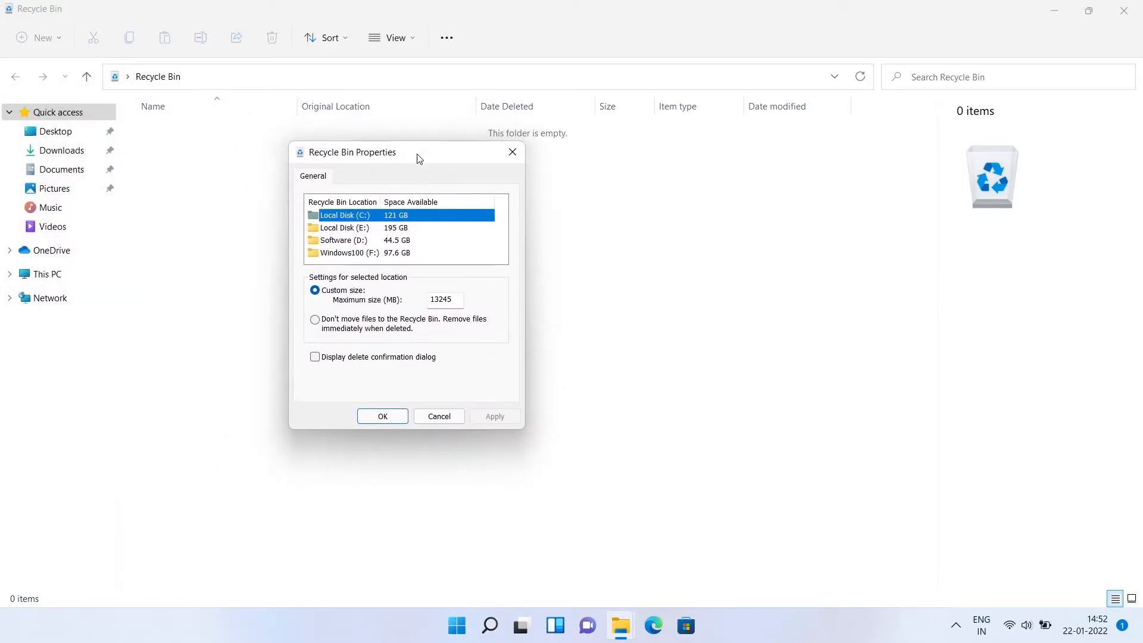
{"action": "double_click", "coordinate": [452, 302]}
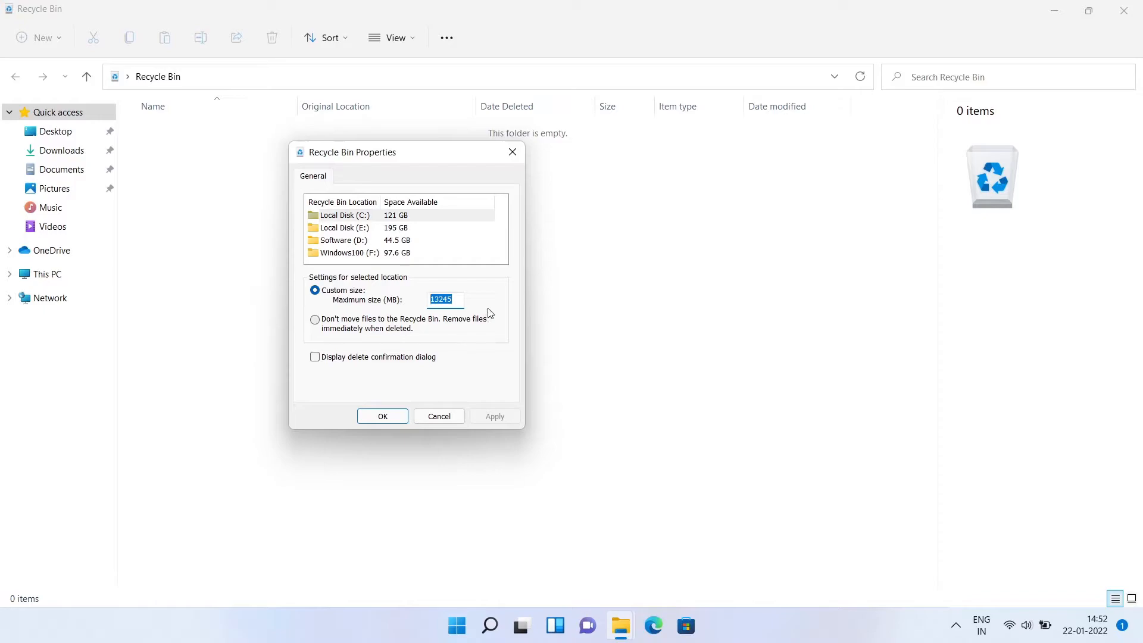
{"action": "type", "text": "2000"}
{"action": "left_click", "coordinate": [495, 416]}
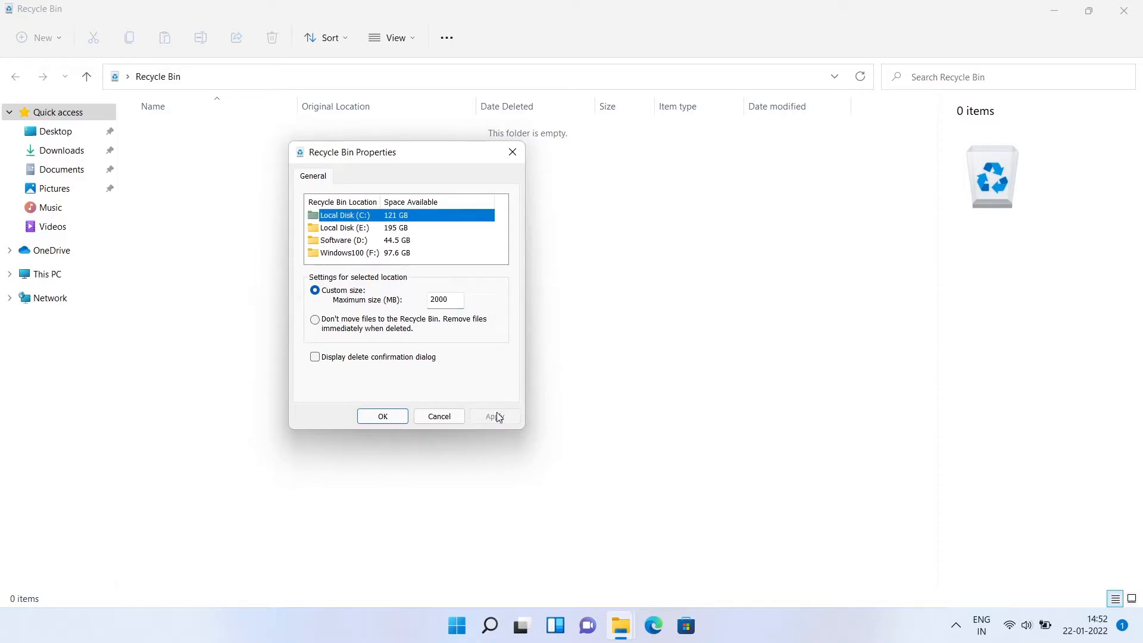
{"action": "left_click", "coordinate": [394, 416]}
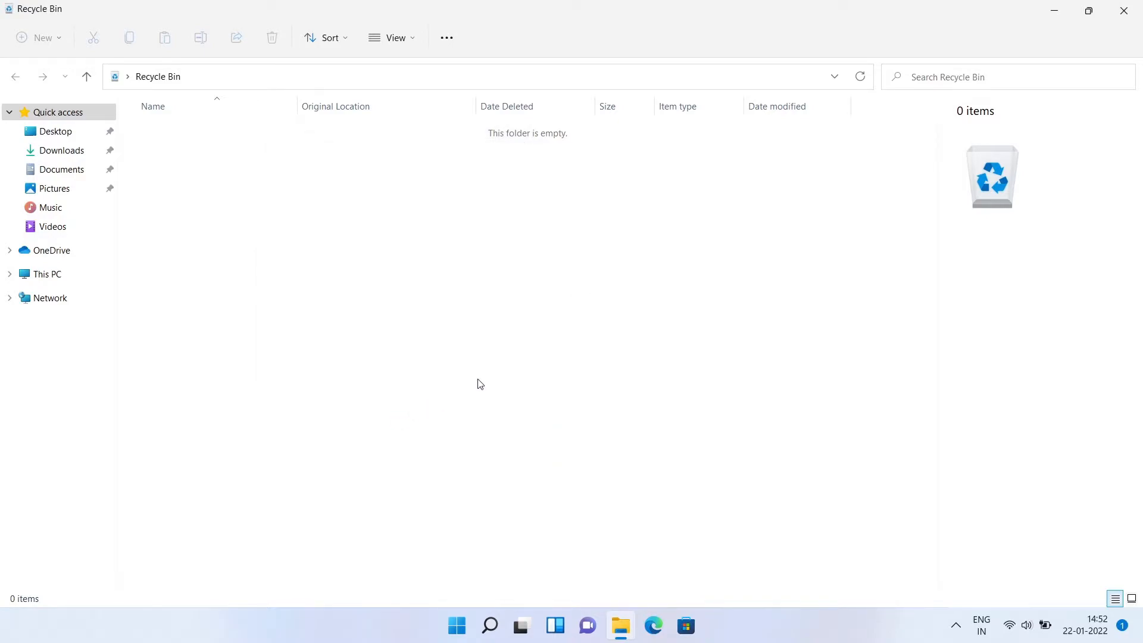
{"action": "left_click", "coordinate": [1123, 10]}
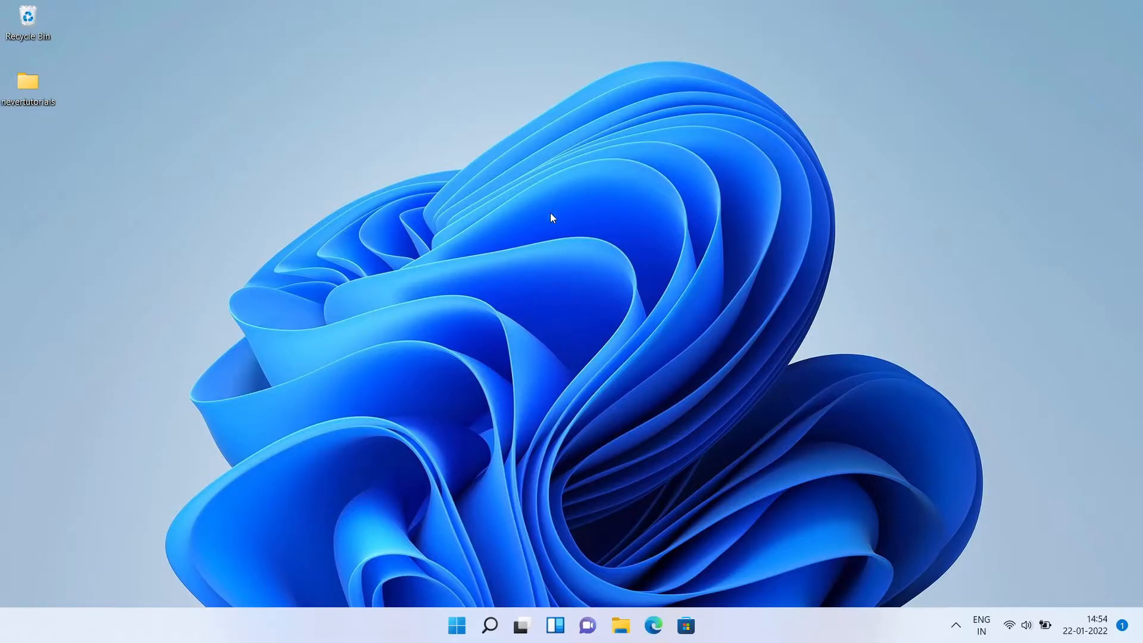
Search for "settings" and open the Settings app again
{"action": "left_click", "coordinate": [459, 623]}
{"action": "type", "text": "s"}
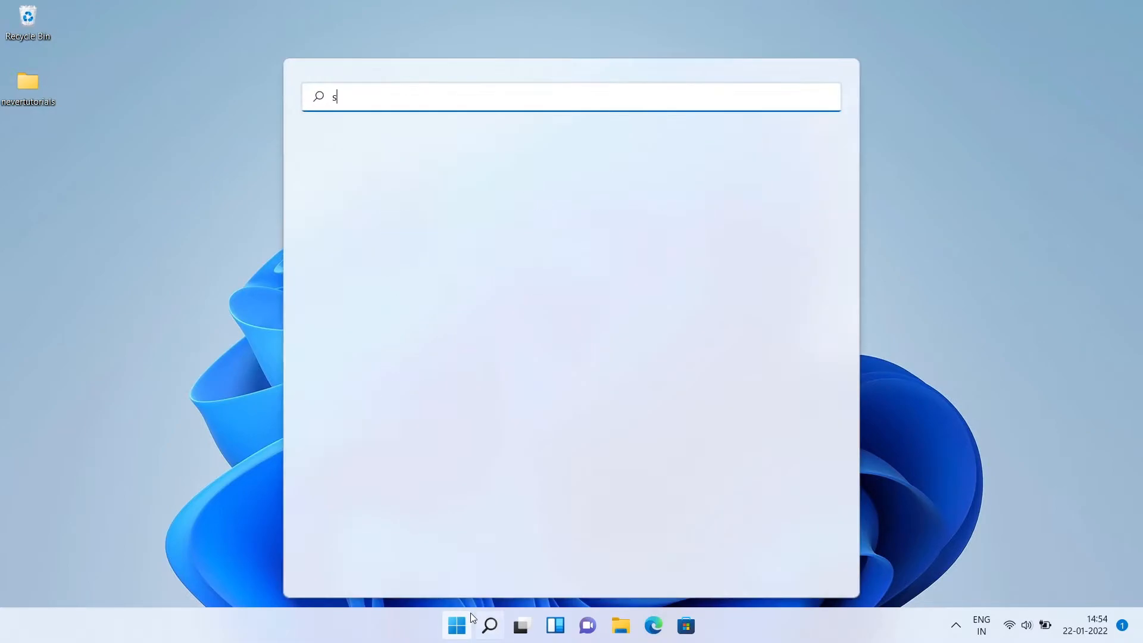
{"action": "type", "text": "ettings"}
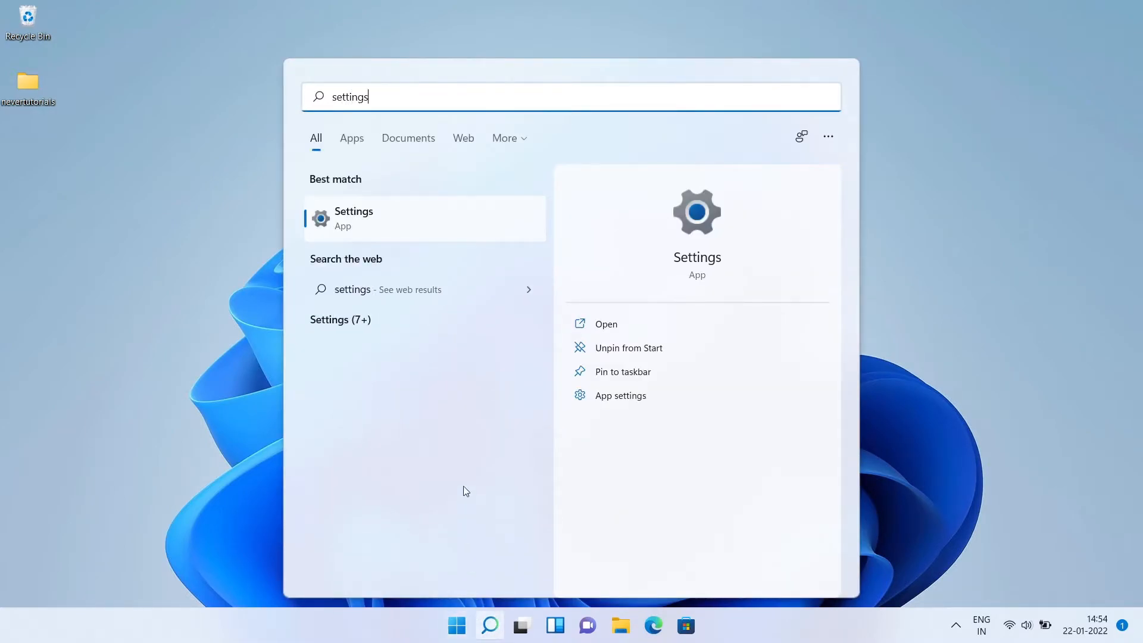
{"action": "left_click", "coordinate": [449, 222]}
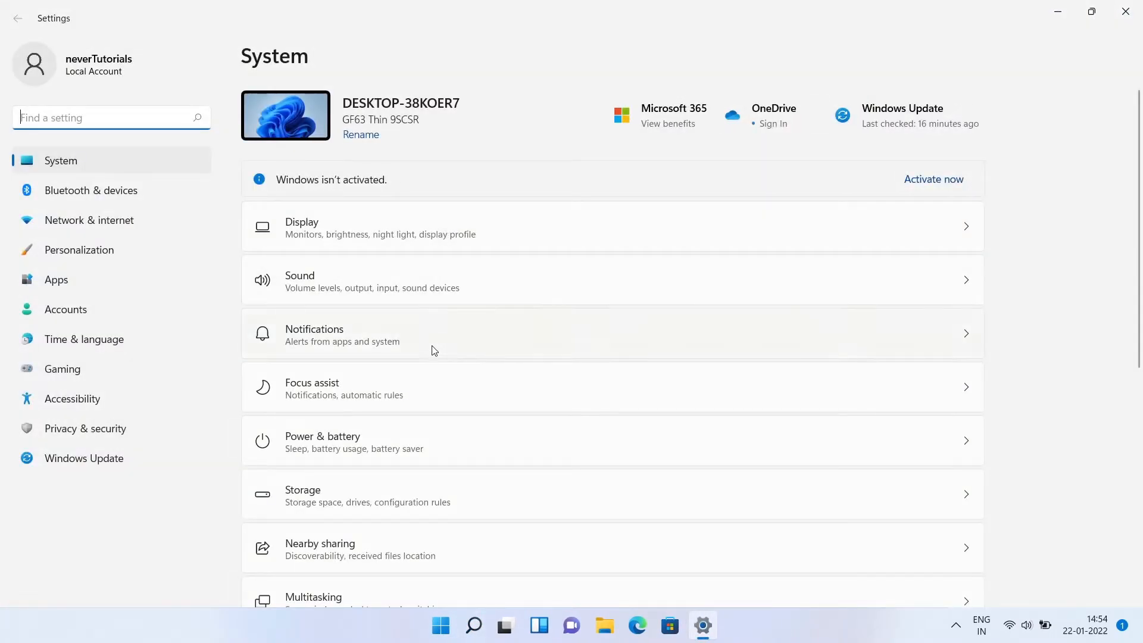
Open Storage Sense in the system storage settings and turn on Automatic User content cleanup
{"action": "left_click", "coordinate": [427, 497]}
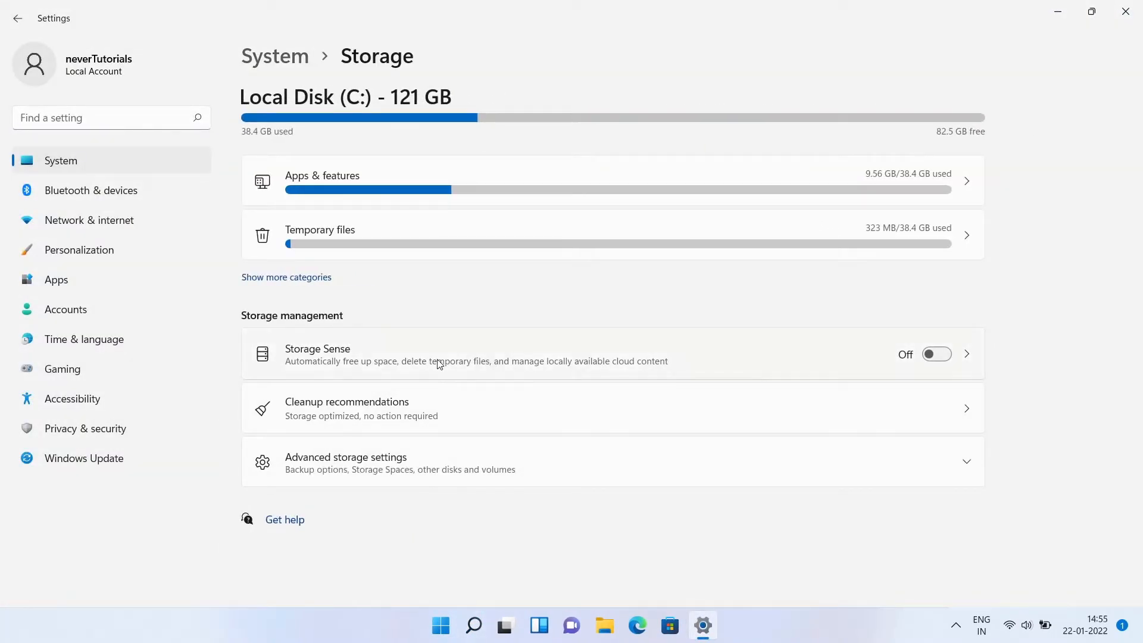
{"action": "left_click", "coordinate": [542, 365]}
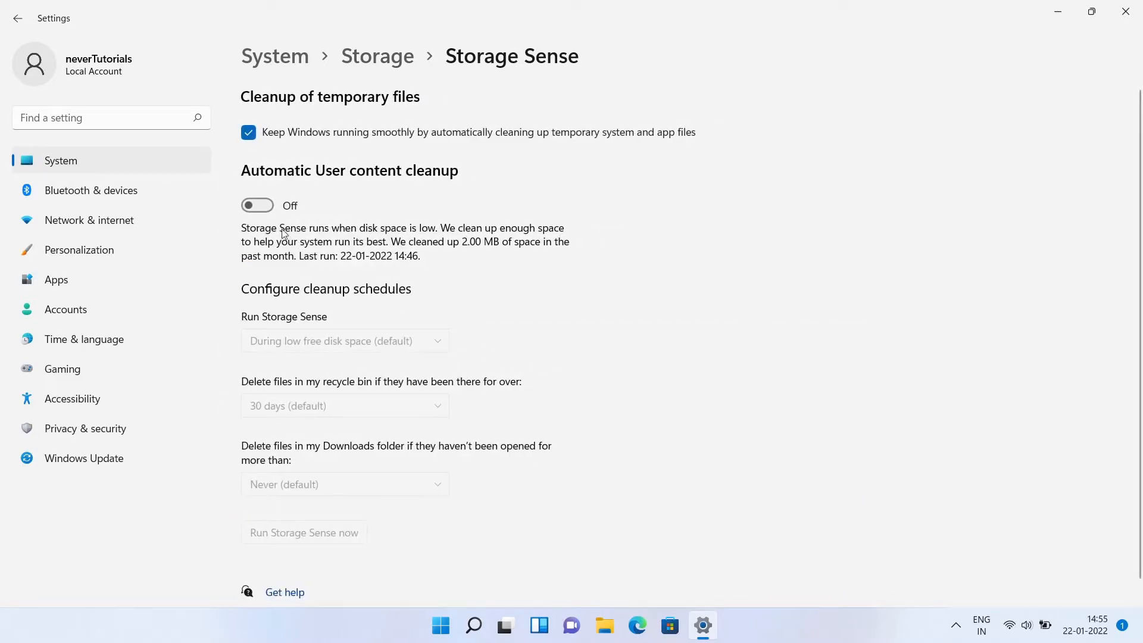
{"action": "left_click", "coordinate": [265, 207]}
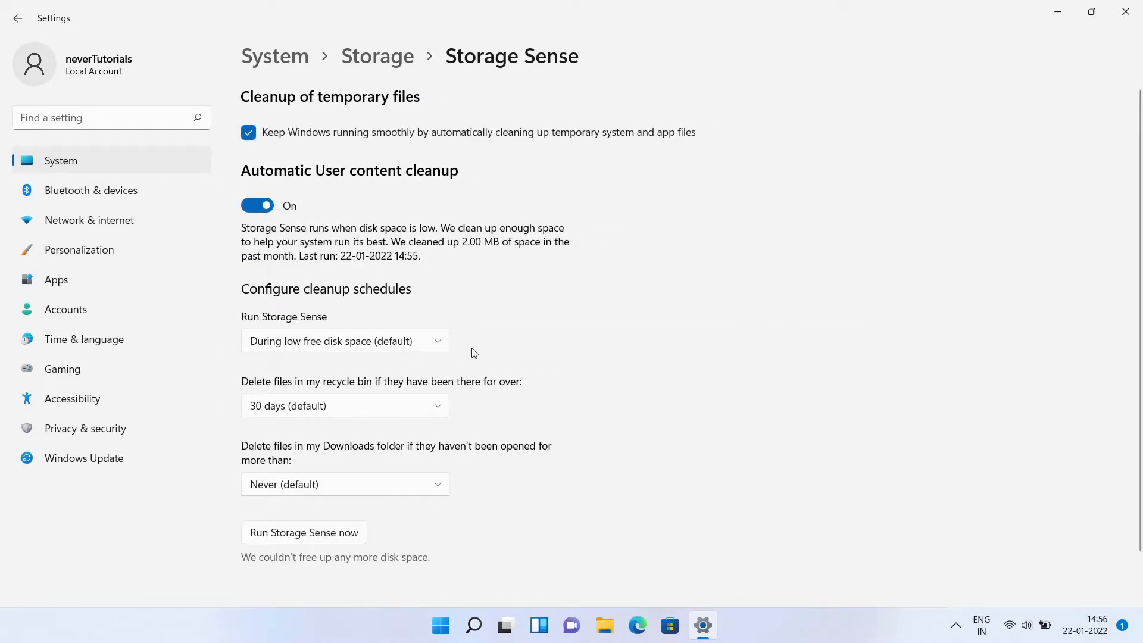
Schedule Storage Sense to run every week and delete recycle bin files after 14 days
{"action": "left_click", "coordinate": [394, 348]}
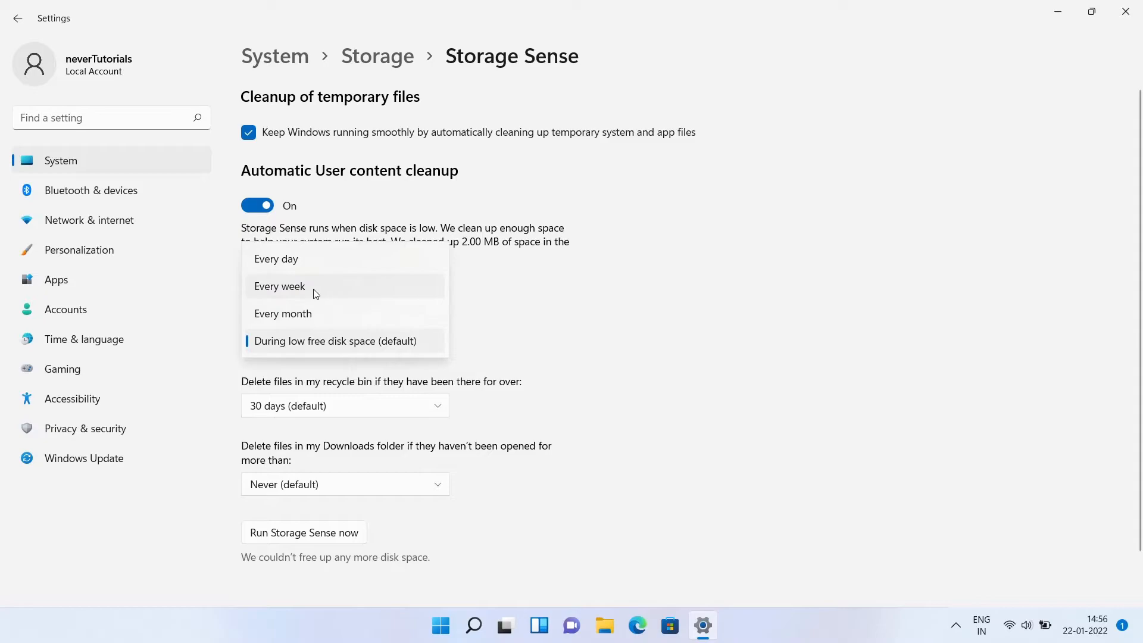
{"action": "left_click", "coordinate": [334, 292]}
{"action": "left_click", "coordinate": [397, 410]}
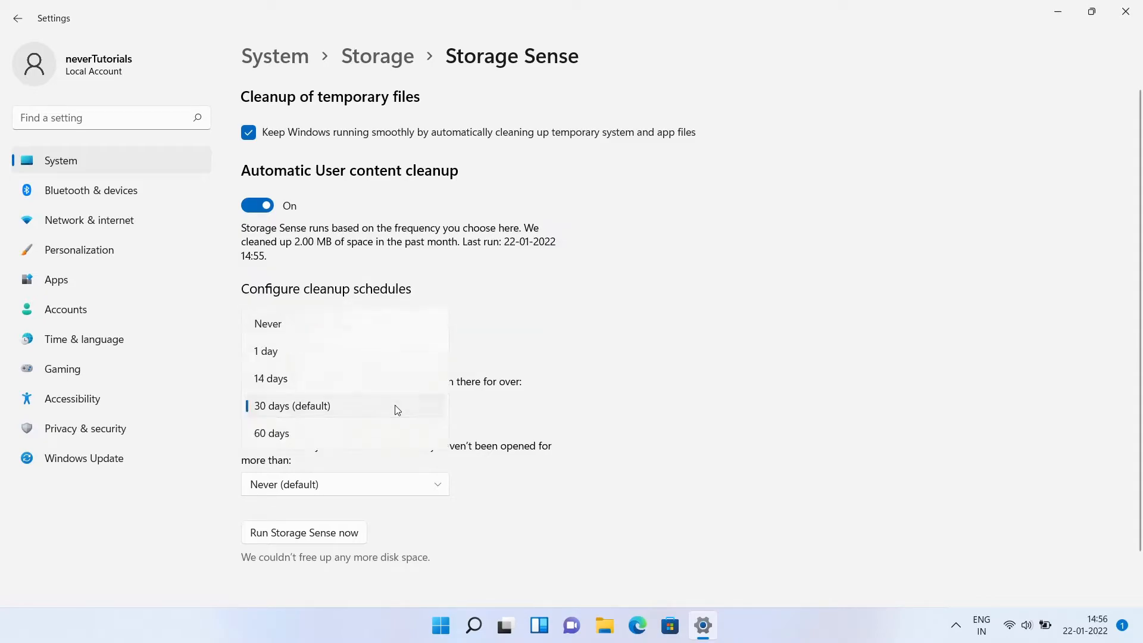
{"action": "left_click", "coordinate": [348, 384]}
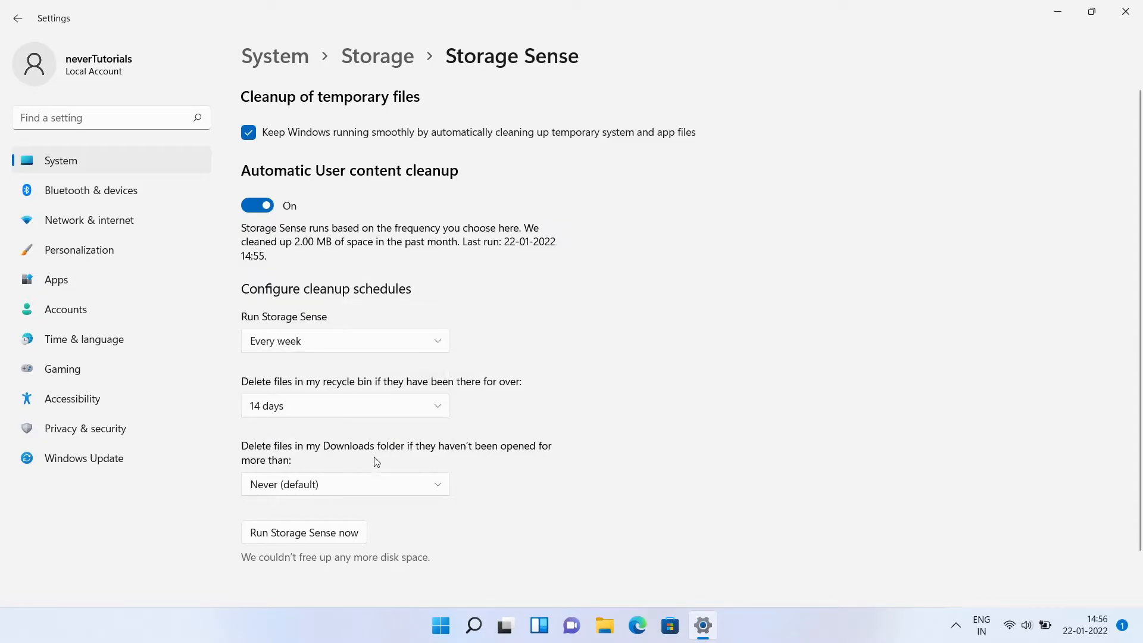
Choose when unopened files in the Downloads folder are deleted, run Storage Sense immediately and return to the Storage page
{"action": "left_click", "coordinate": [377, 489]}
{"action": "left_click", "coordinate": [353, 513]}
{"action": "left_click", "coordinate": [327, 545]}
{"action": "left_click", "coordinate": [383, 60]}
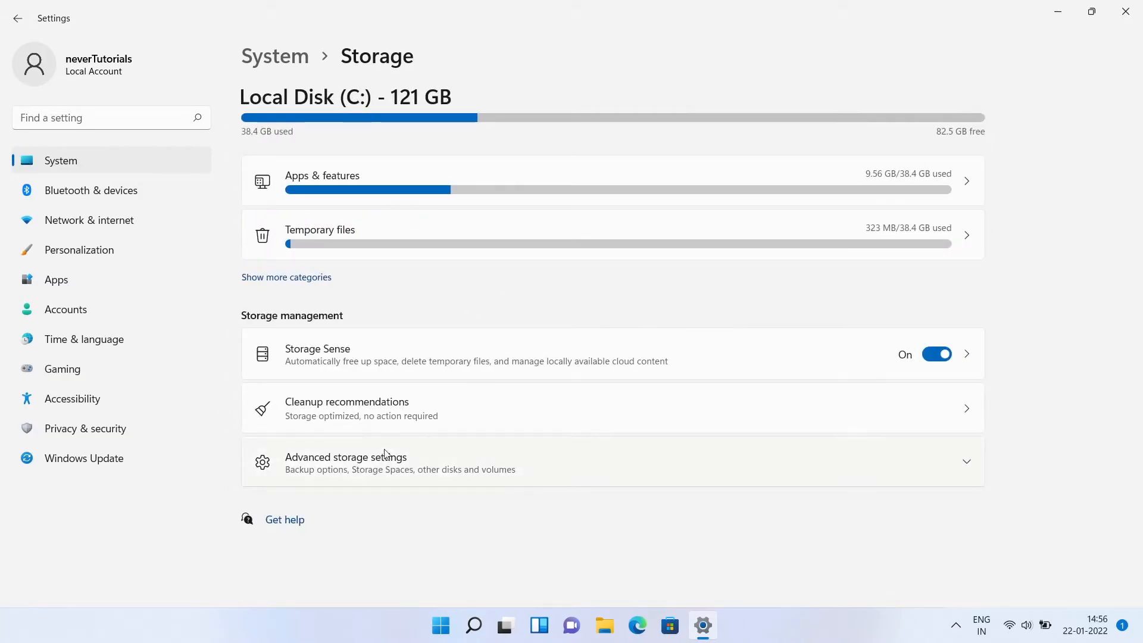
Open the advanced temporary files options in Cleanup recommendations, refresh the scan, and additionally mark Recycle Bin and DirectX Shader Cache for removal
{"action": "left_click", "coordinate": [488, 415]}
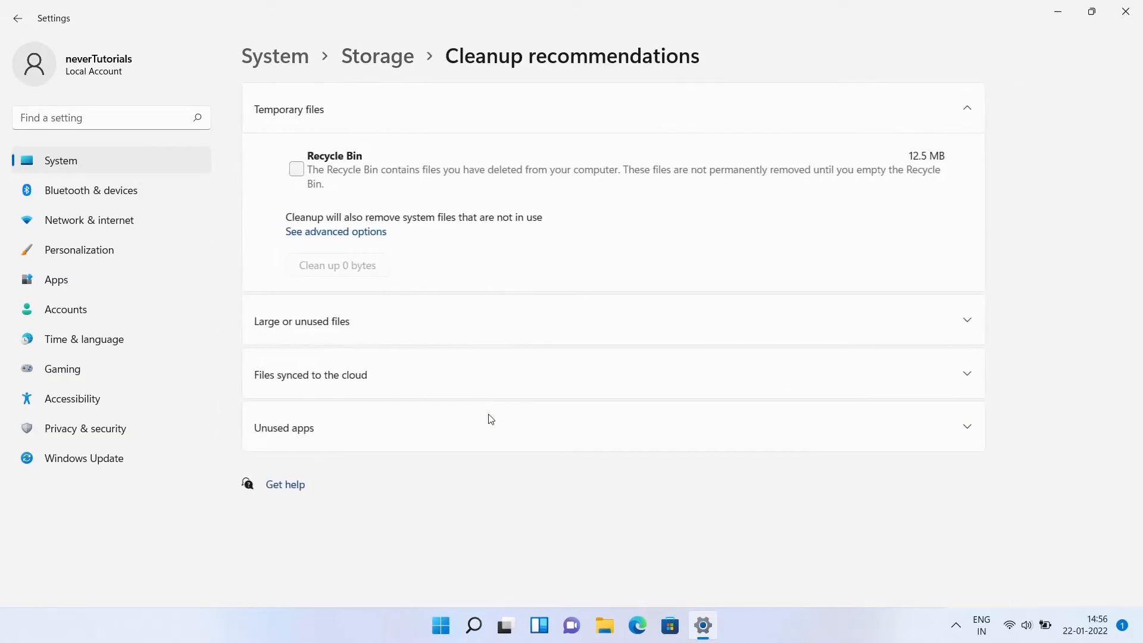
{"action": "left_click", "coordinate": [342, 232]}
{"action": "left_click", "coordinate": [340, 206]}
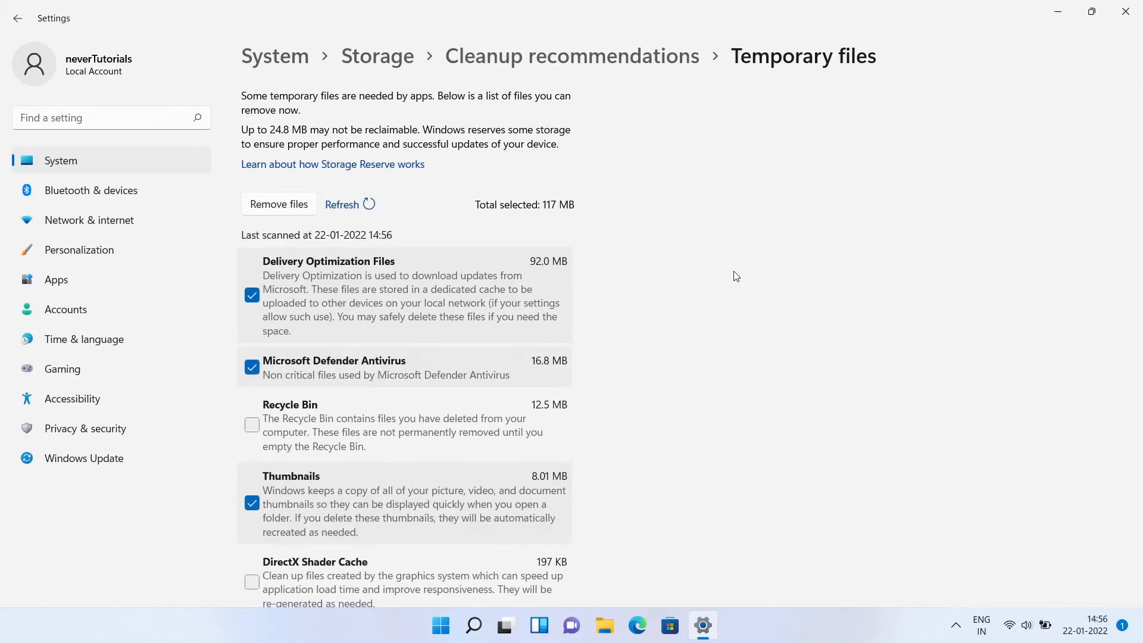
{"action": "left_click", "coordinate": [372, 414]}
{"action": "scroll", "coordinate": [372, 415], "scroll_direction": "down", "scroll_amount": 3}
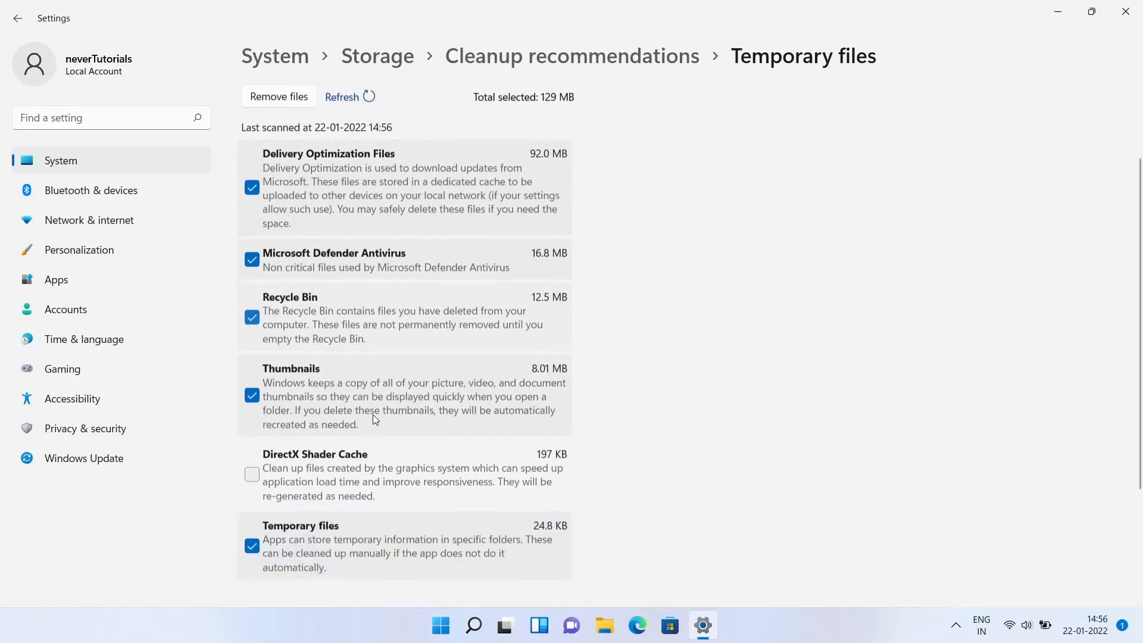
{"action": "left_click", "coordinate": [363, 420]}
{"action": "scroll", "coordinate": [364, 420], "scroll_direction": "down", "scroll_amount": 2}
{"action": "scroll", "coordinate": [363, 419], "scroll_direction": "up", "scroll_amount": 5}
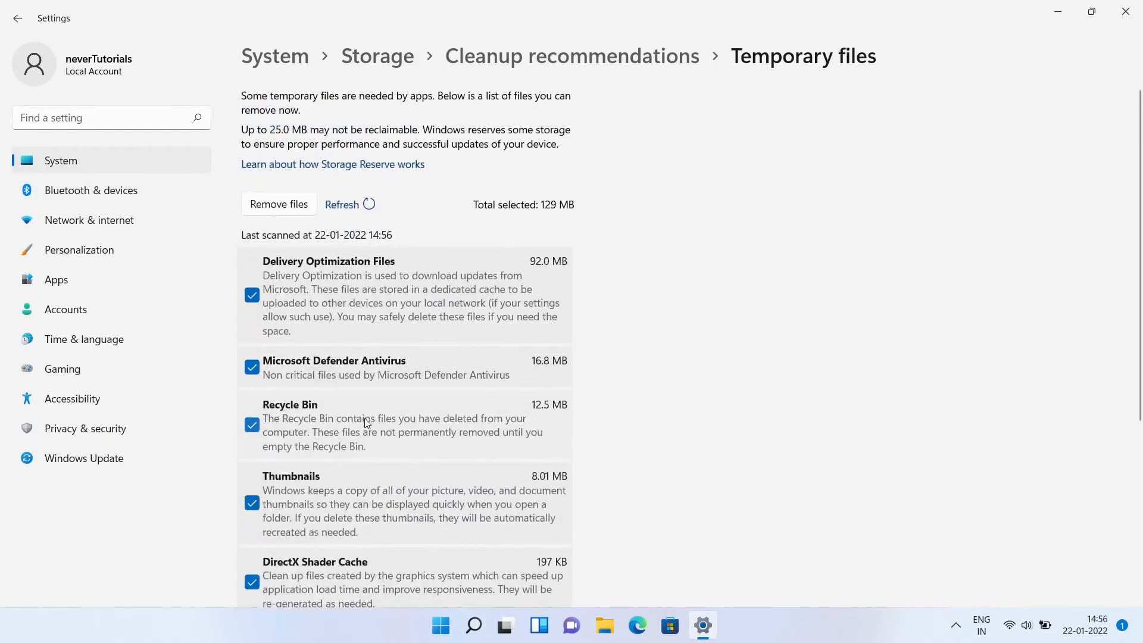
Permanently remove the selected temporary files and close Settings
{"action": "left_click", "coordinate": [290, 202]}
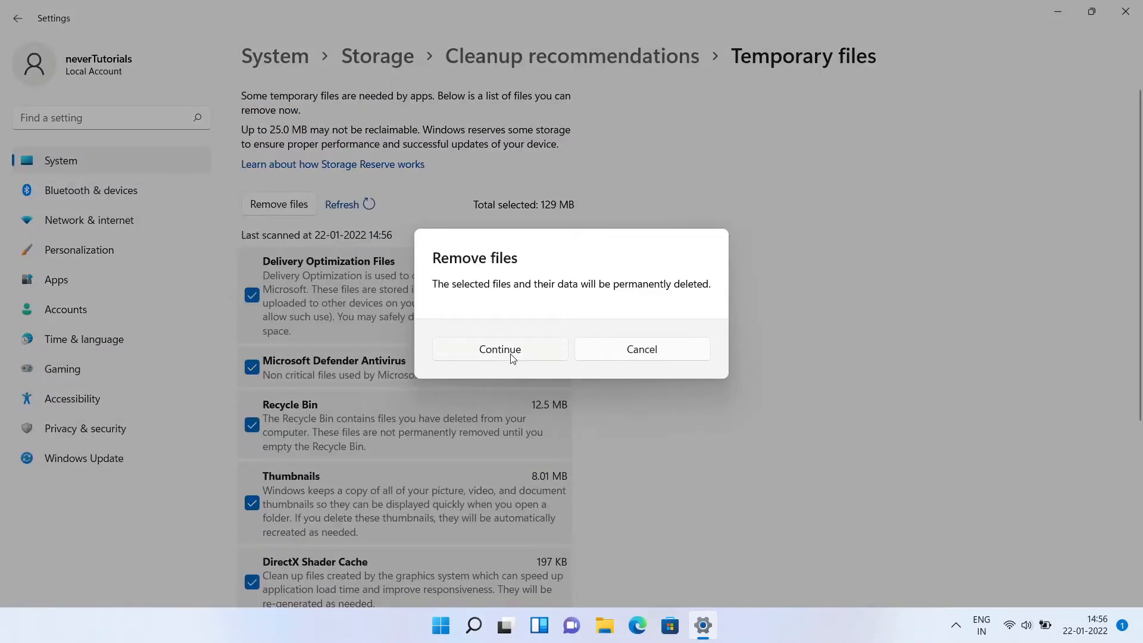
{"action": "left_click", "coordinate": [509, 354]}
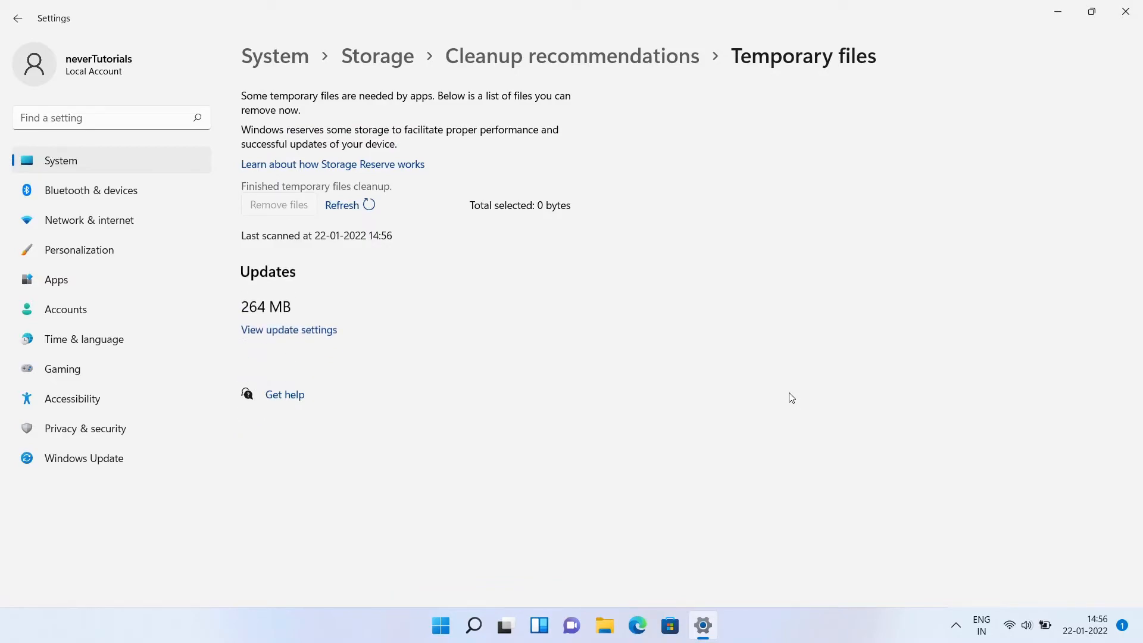
{"action": "left_click", "coordinate": [1125, 12]}
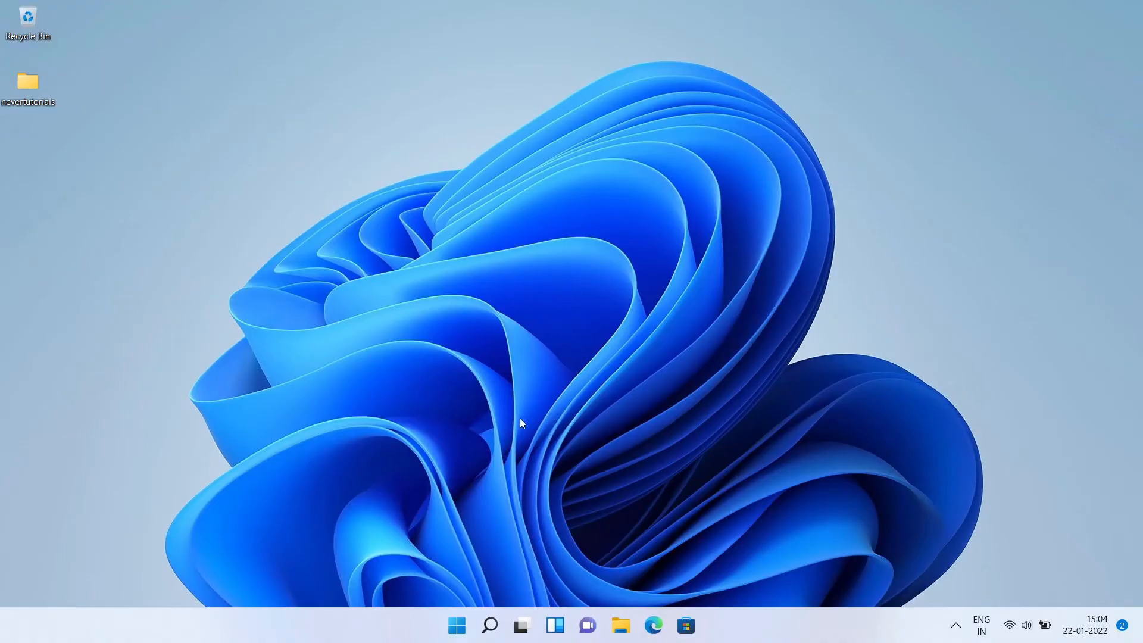
Open the Settings app and go to the Language & region page under Time & language
{"action": "left_click", "coordinate": [455, 630]}
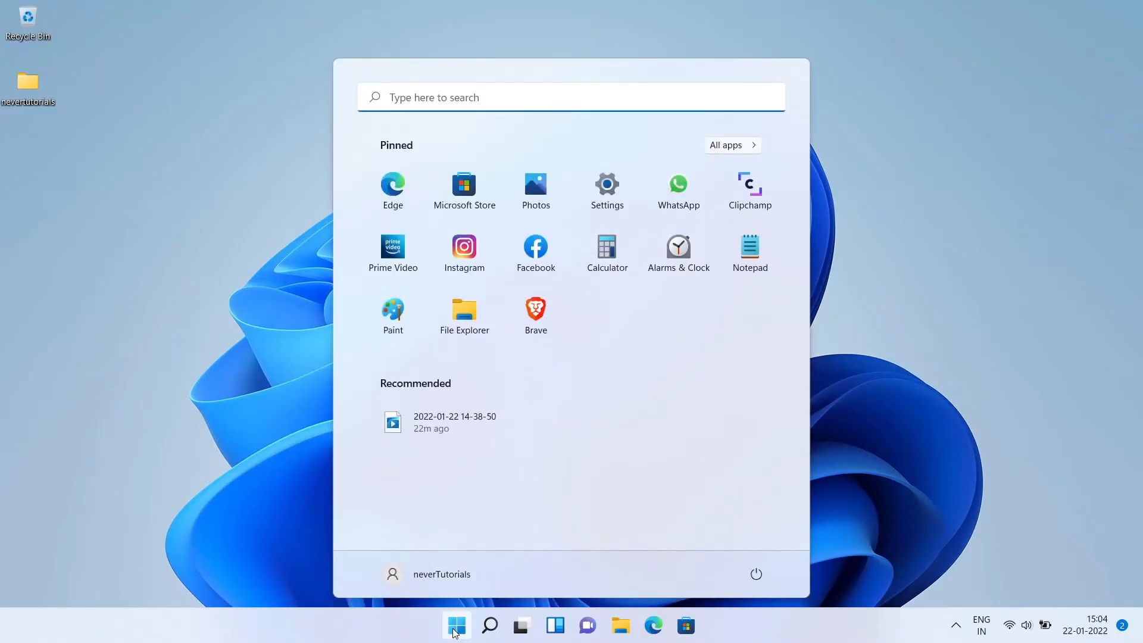
{"action": "type", "text": "Se"}
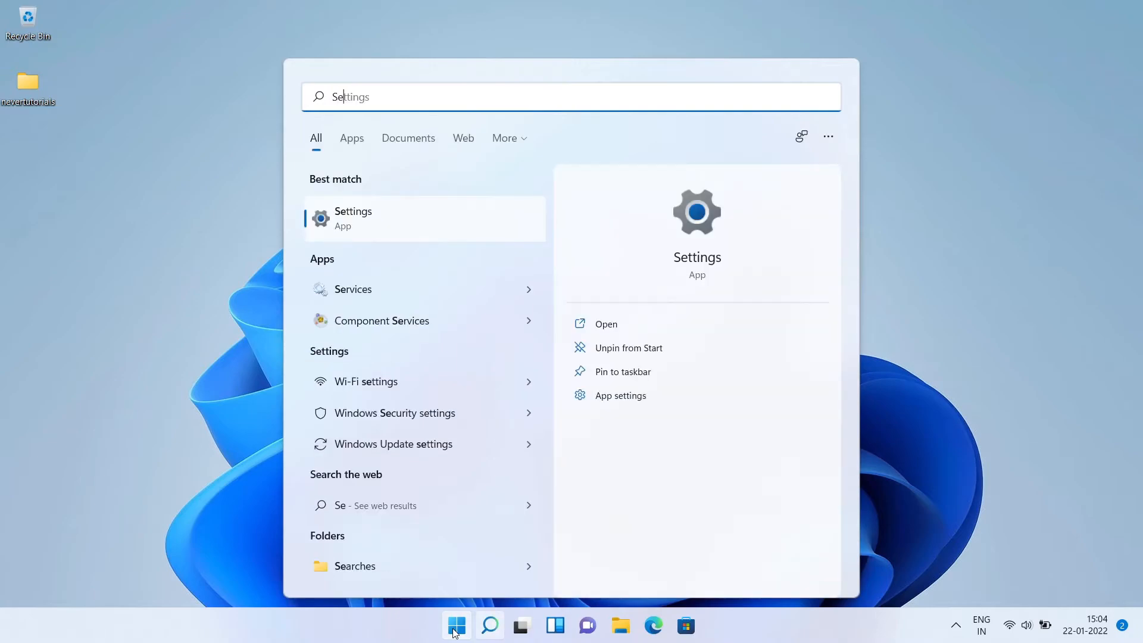
{"action": "type", "text": "ttings"}
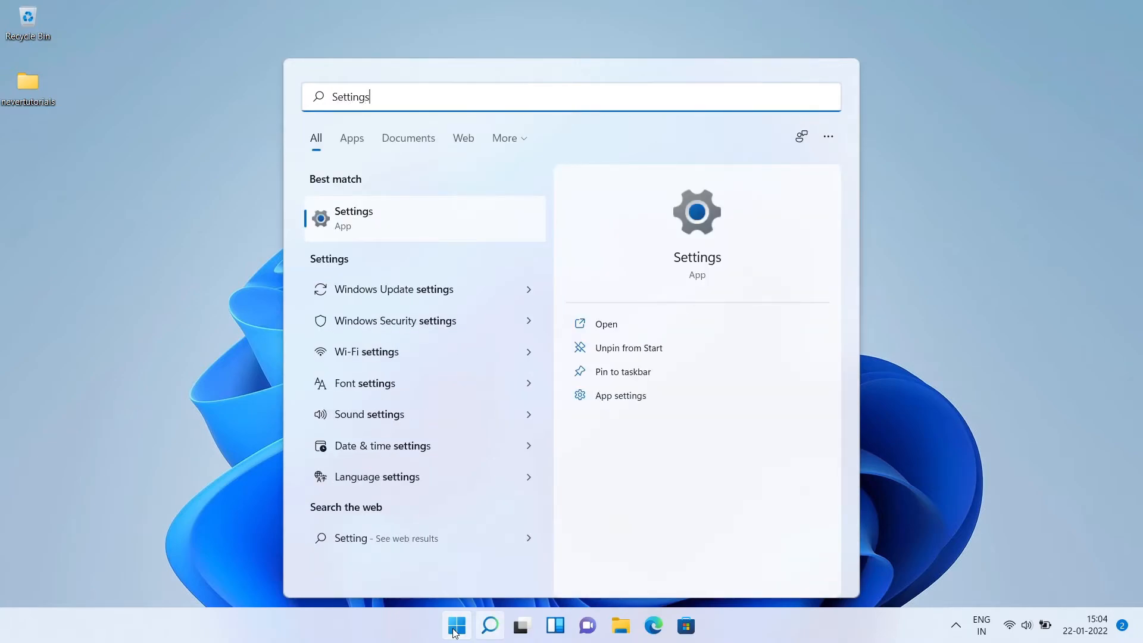
{"action": "key", "text": "Return"}
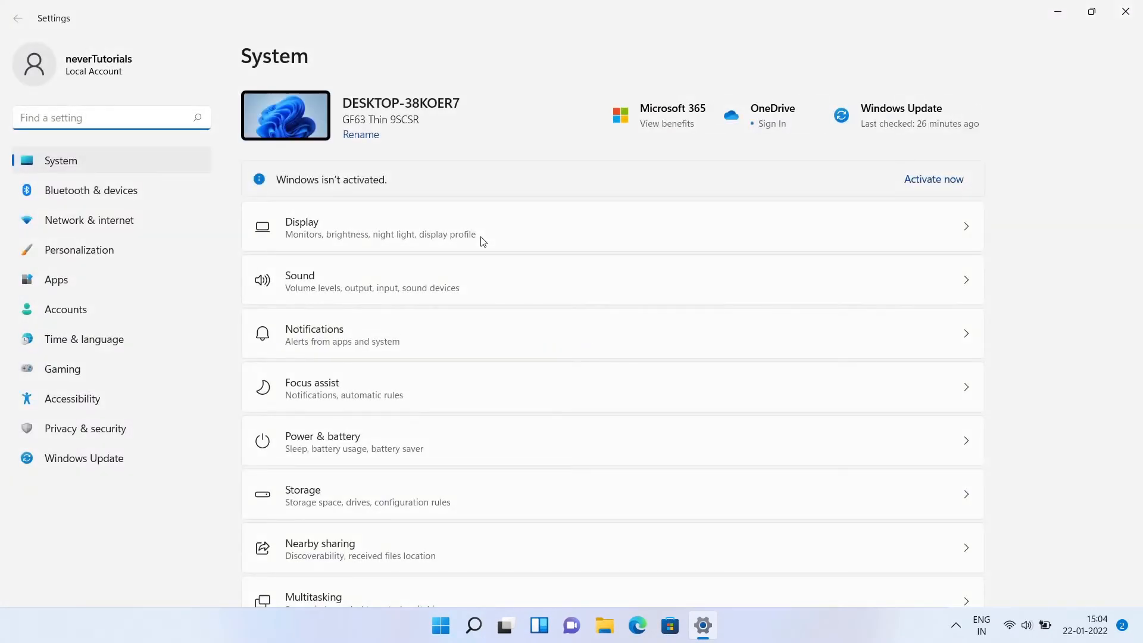
{"action": "left_click", "coordinate": [110, 339]}
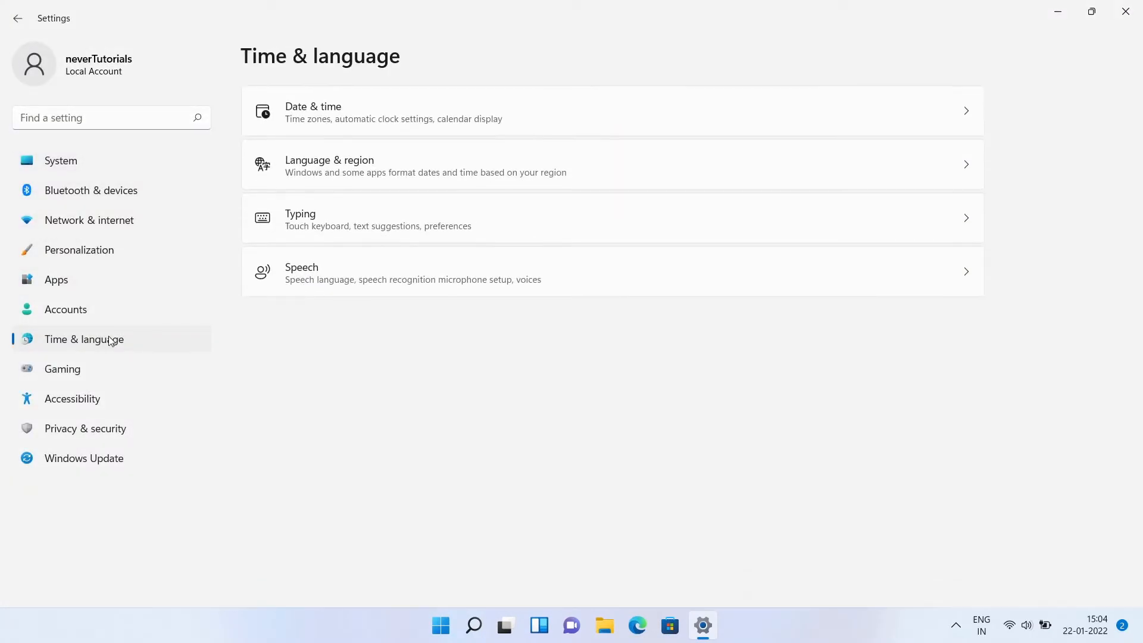
{"action": "left_click", "coordinate": [460, 186]}
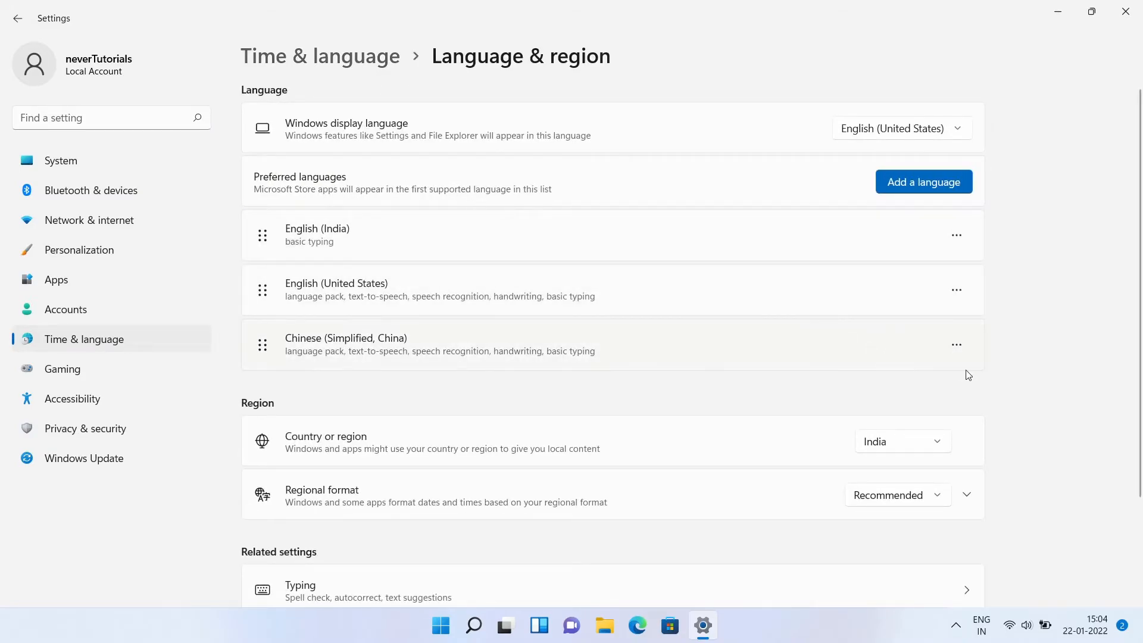
Remove Chinese (Simplified, China) and English (United States) from the preferred languages and close Settings
{"action": "left_click", "coordinate": [956, 346]}
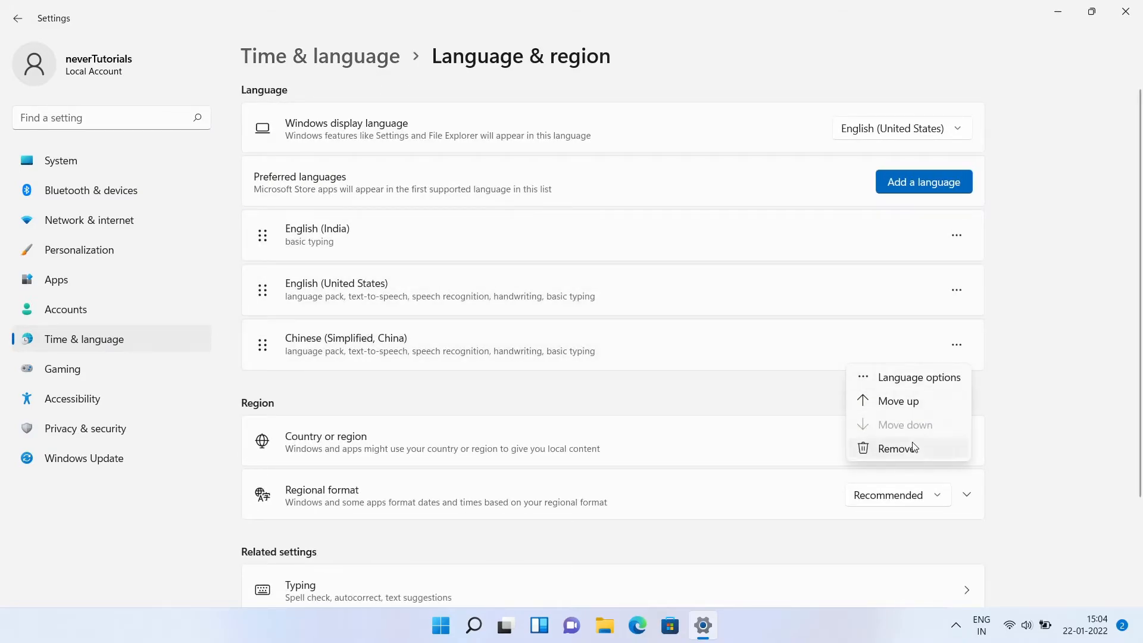
{"action": "left_click", "coordinate": [911, 450]}
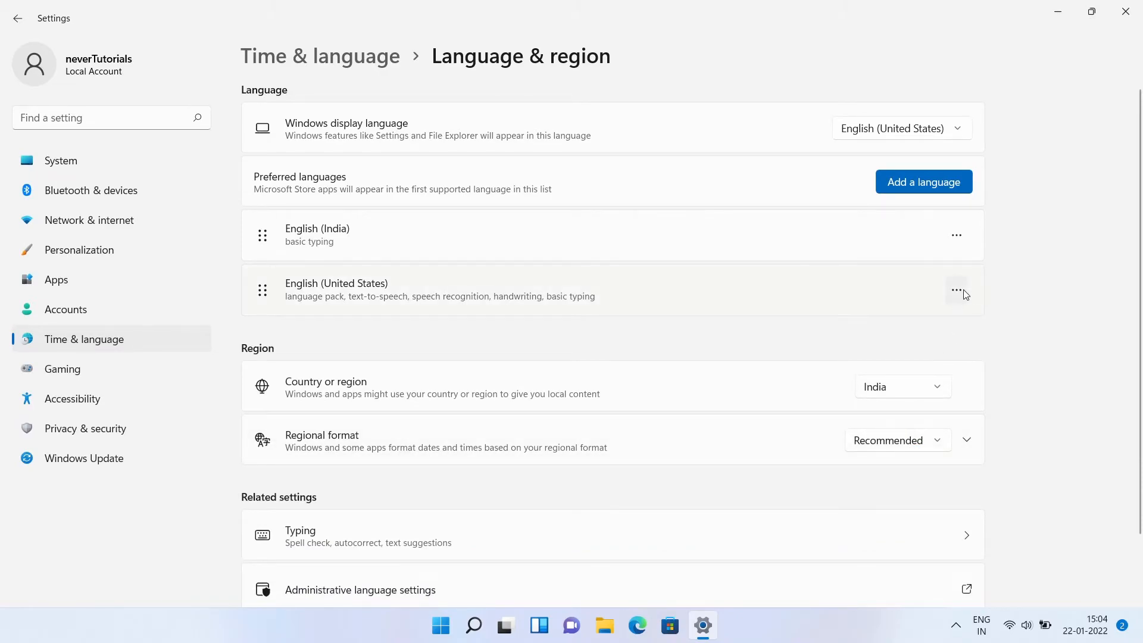
{"action": "left_click", "coordinate": [958, 292]}
{"action": "left_click", "coordinate": [907, 393]}
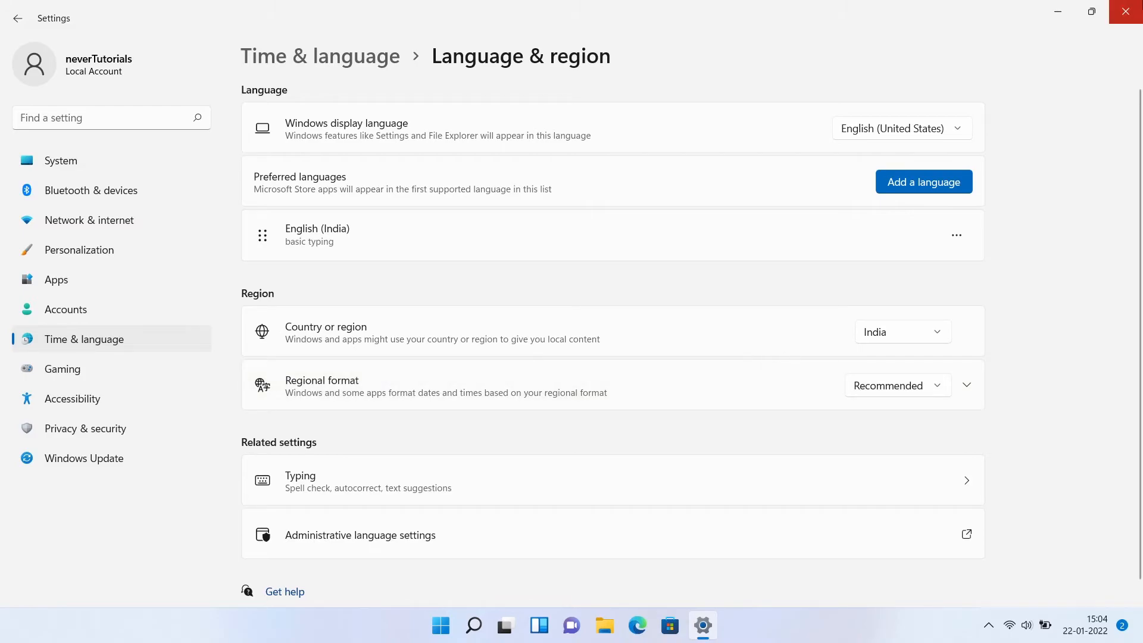
{"action": "left_click", "coordinate": [1125, 11]}
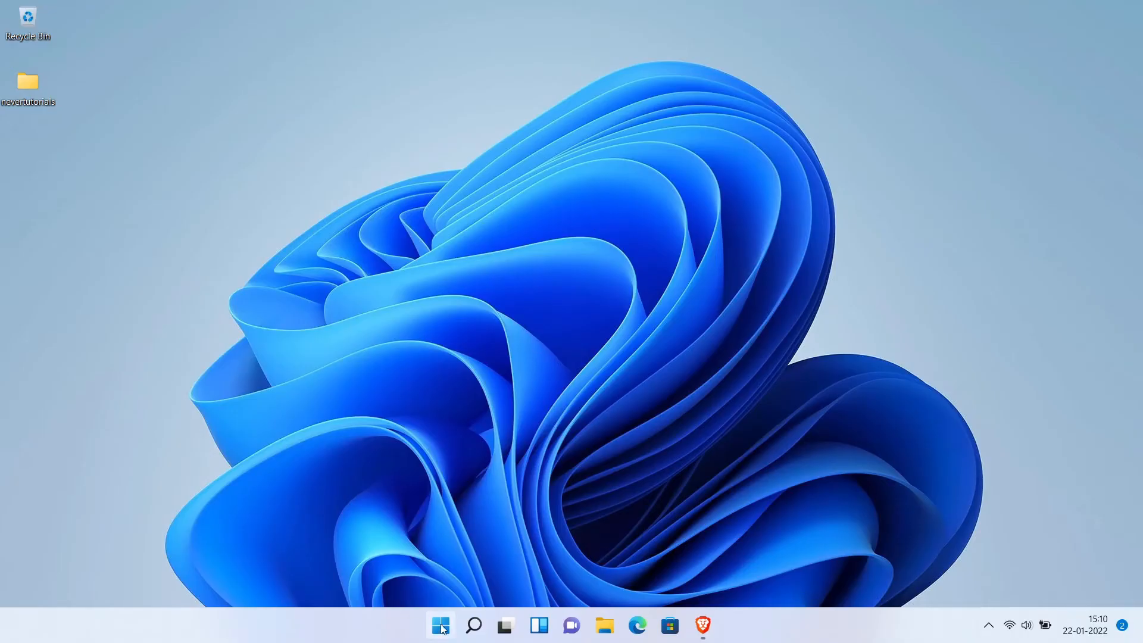
Reopen the Settings app and go to the Offline maps page under Apps
{"action": "left_click", "coordinate": [446, 629]}
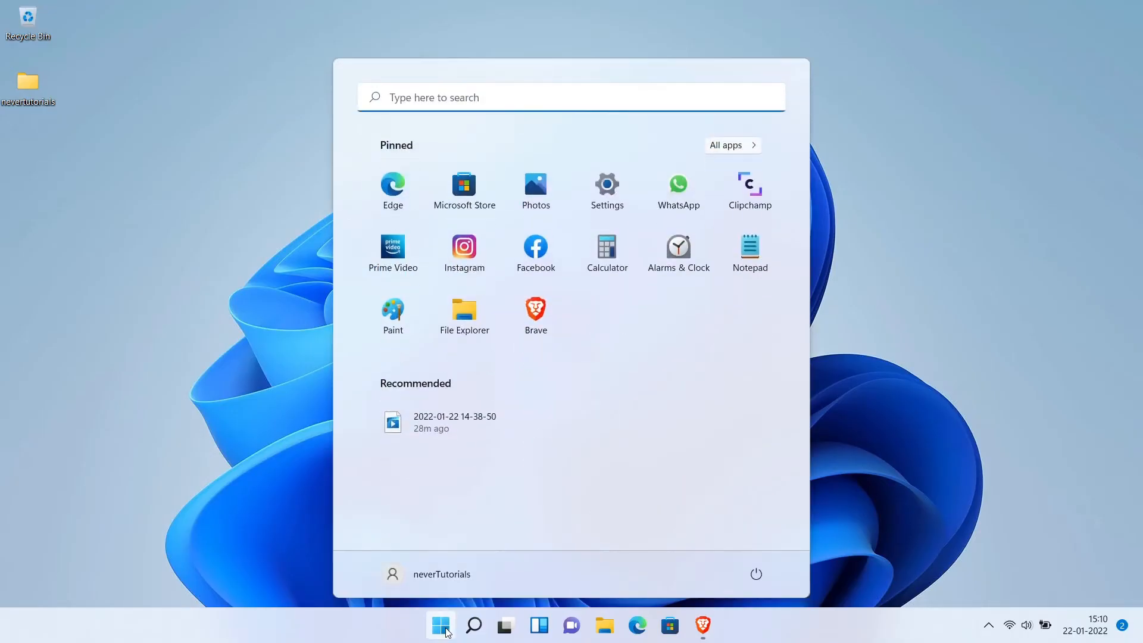
{"action": "type", "text": "Settings"}
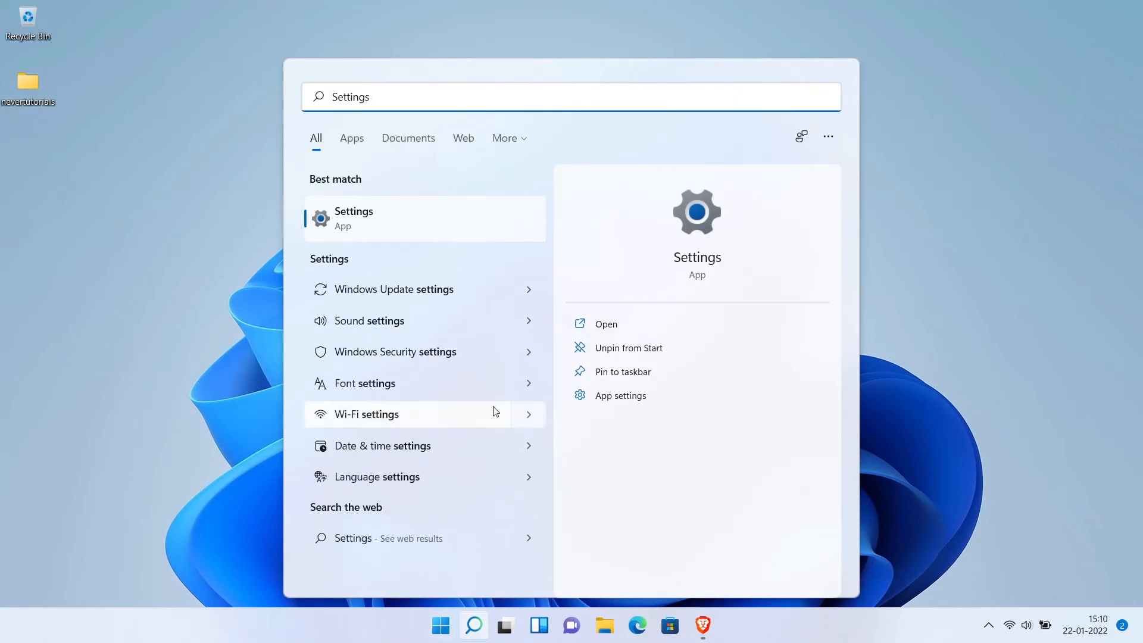
{"action": "left_click", "coordinate": [500, 236]}
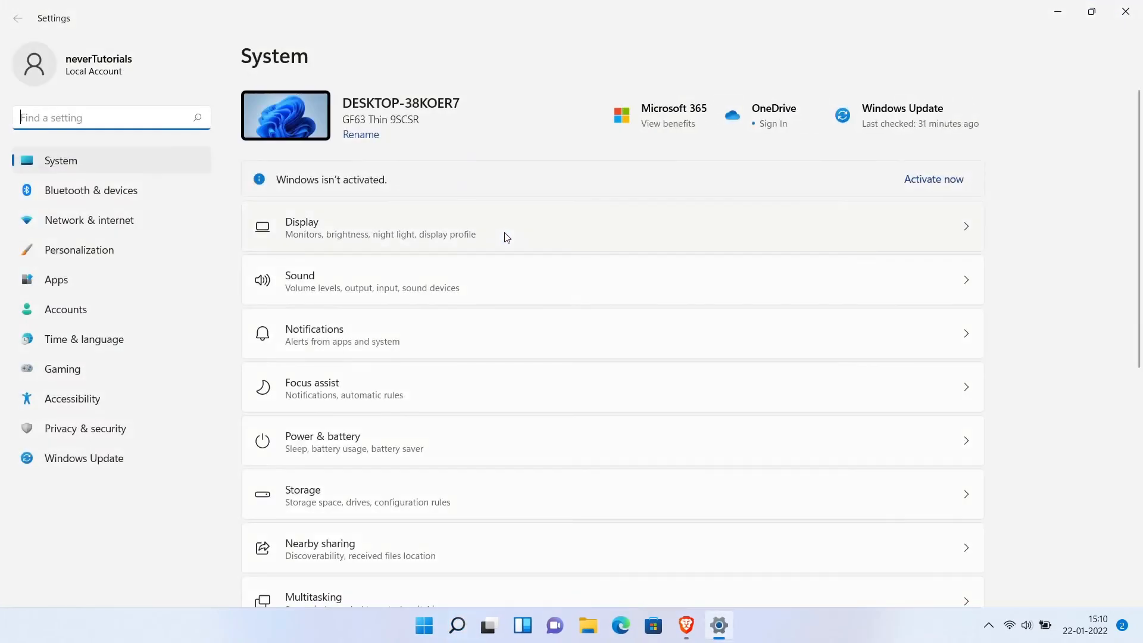
{"action": "left_click", "coordinate": [113, 283]}
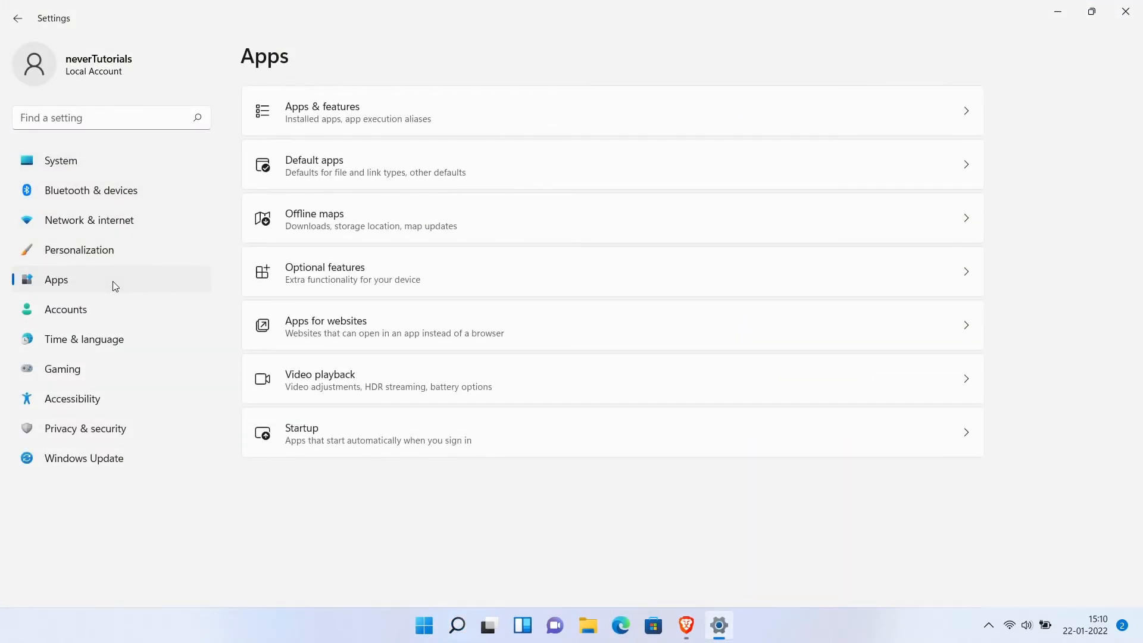
{"action": "left_click", "coordinate": [500, 210]}
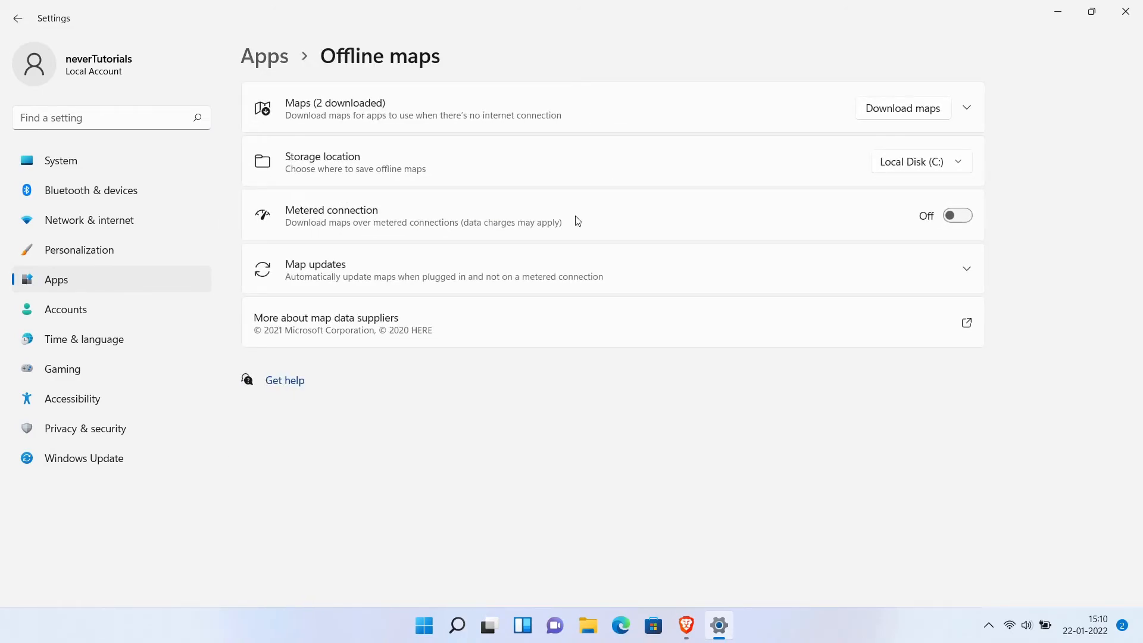
Expand the list of downloaded maps and delete all offline map data from the device
{"action": "left_click", "coordinate": [621, 109]}
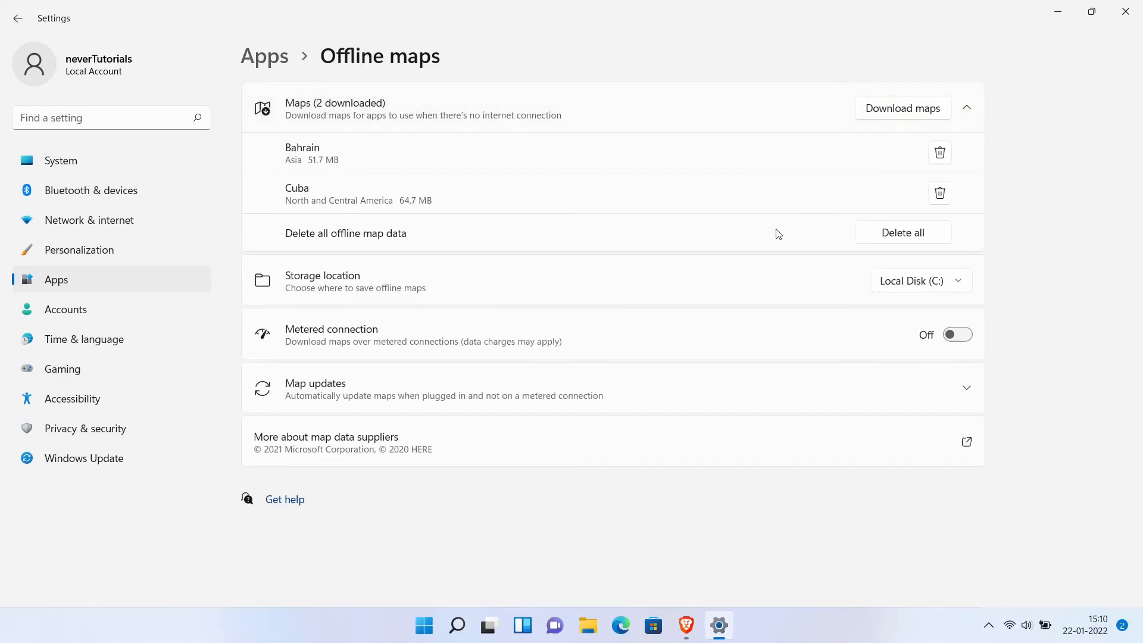
{"action": "left_click", "coordinate": [895, 235]}
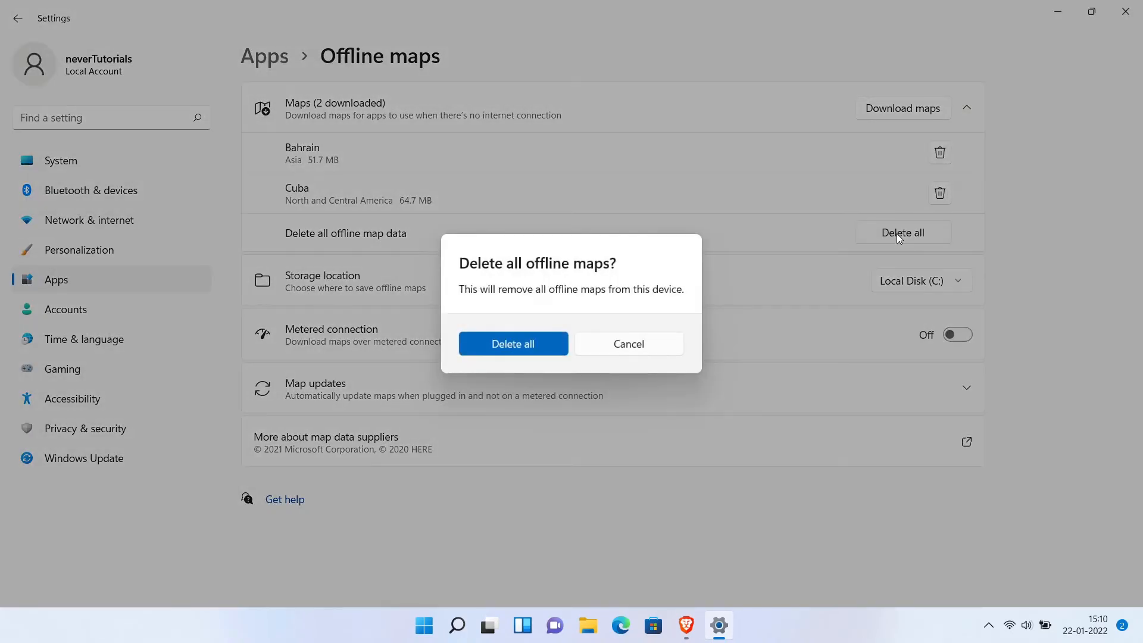
{"action": "left_click", "coordinate": [531, 345]}
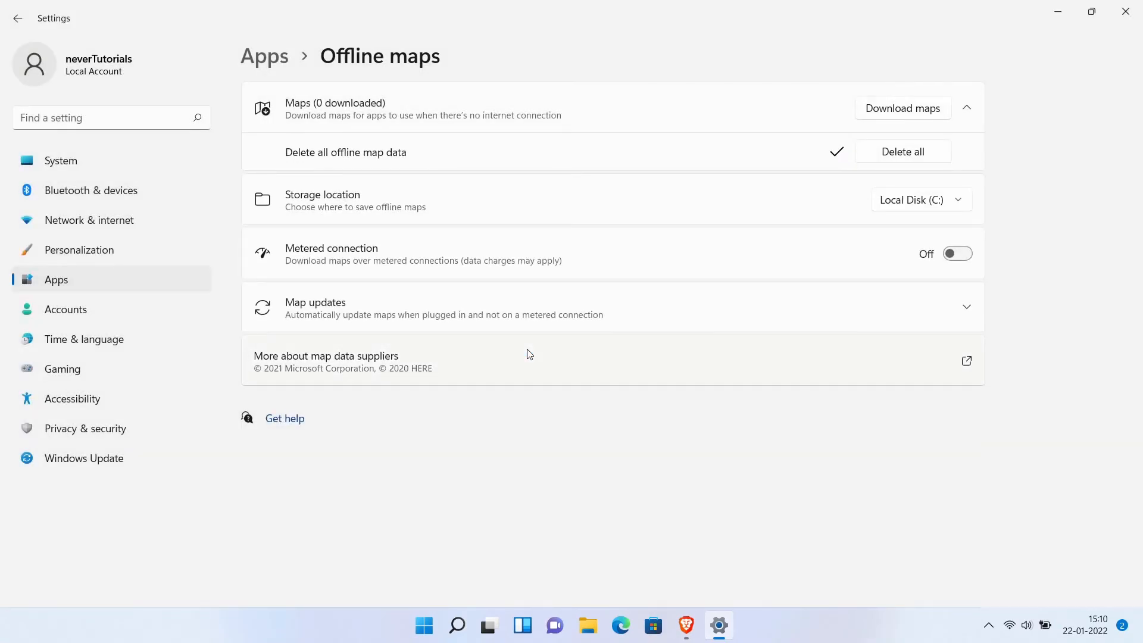
Return to Apps, open Optional features, and sort the installed features by install size
{"action": "left_click", "coordinate": [282, 58]}
{"action": "left_click", "coordinate": [439, 287]}
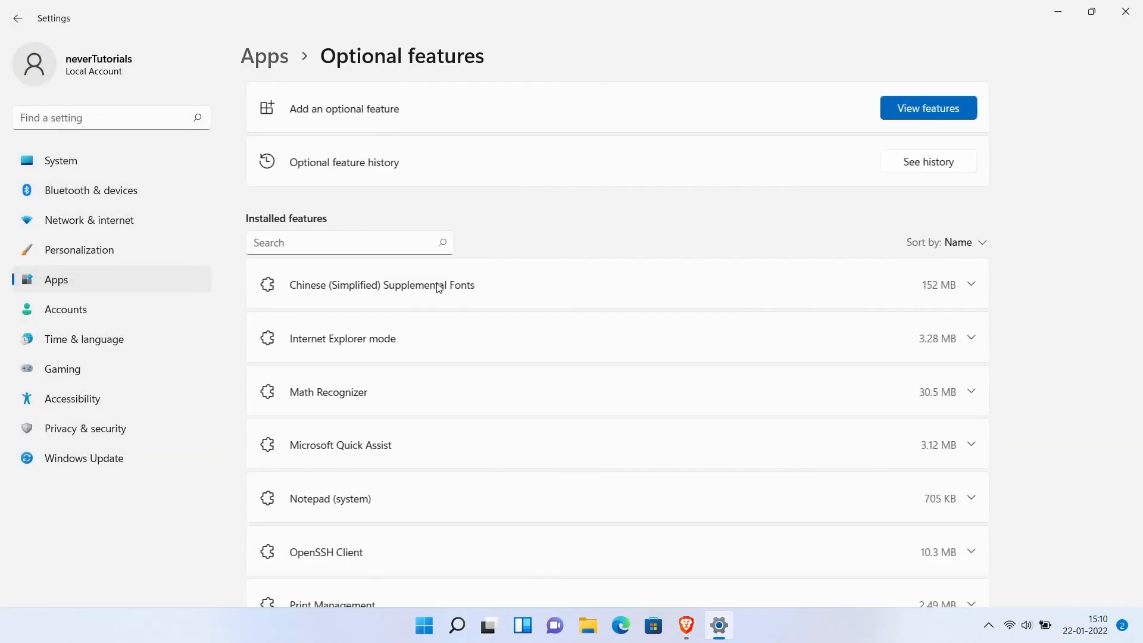
{"action": "left_click", "coordinate": [969, 243]}
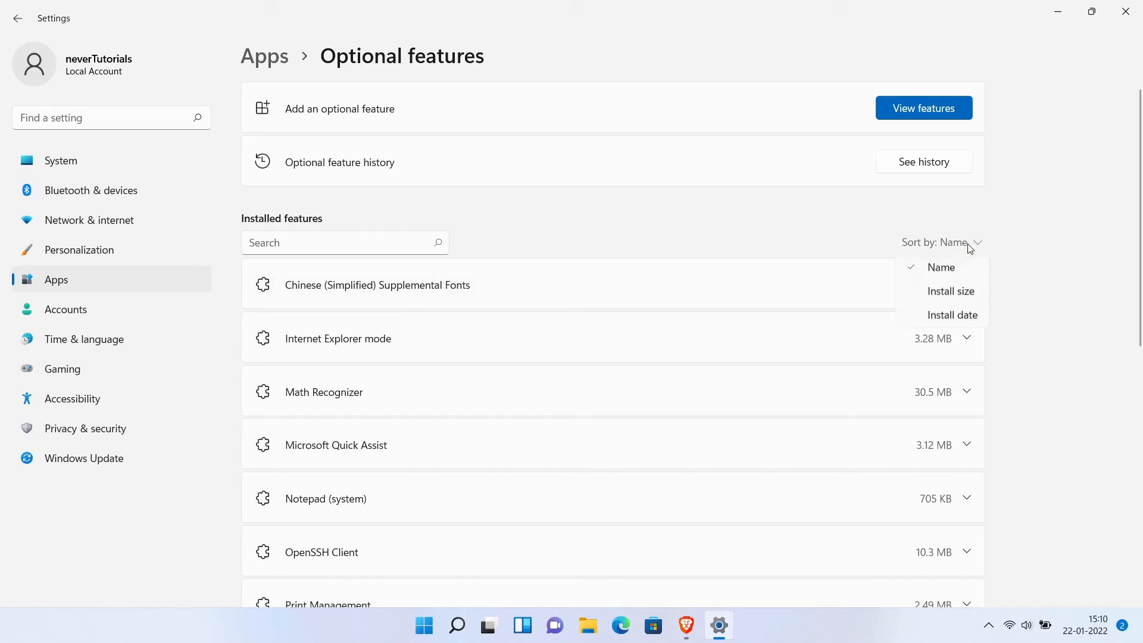
{"action": "left_click", "coordinate": [943, 291]}
Uninstall the Chinese (Simplified) Supplemental Fonts and Windows Hello Face optional features
{"action": "scroll", "coordinate": [999, 298], "scroll_direction": "down", "scroll_amount": 1}
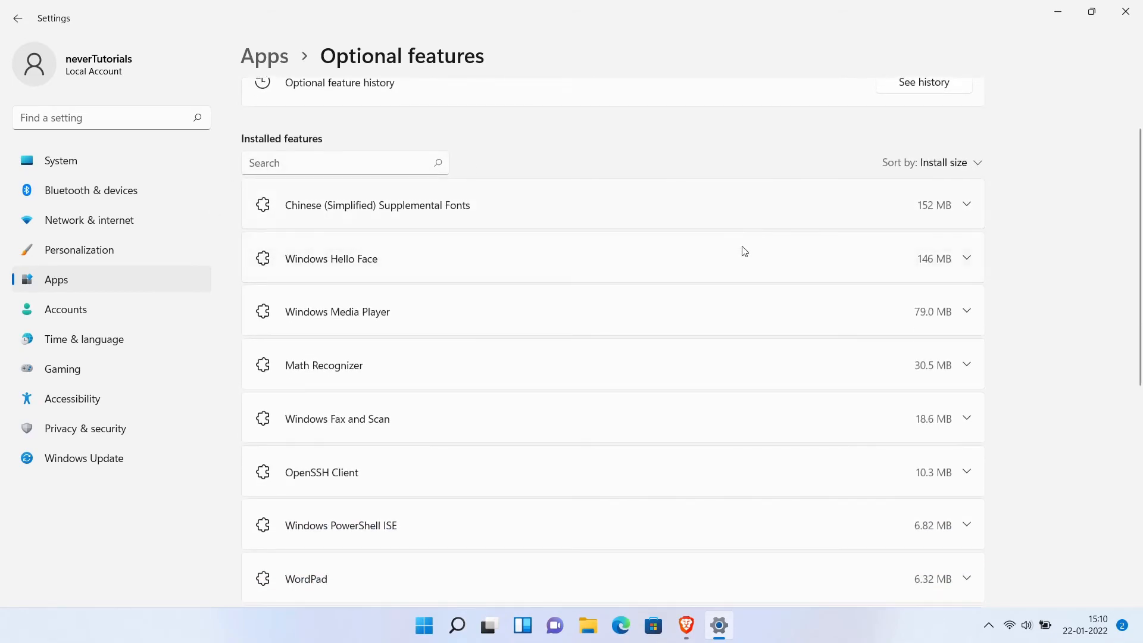
{"action": "left_click", "coordinate": [934, 206]}
{"action": "left_click", "coordinate": [917, 285]}
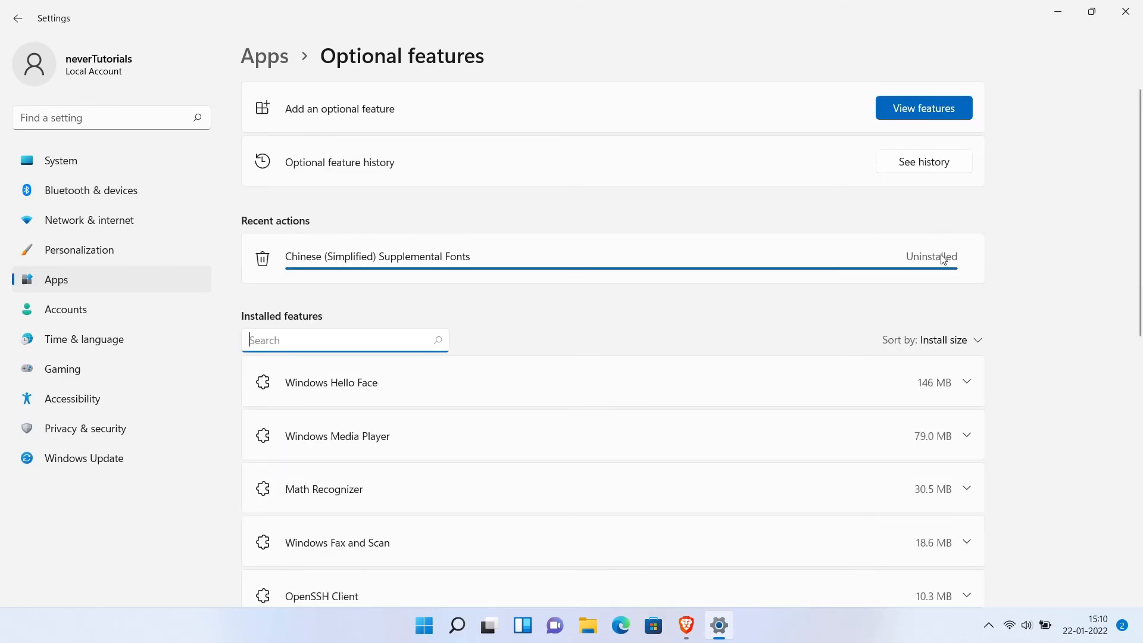
{"action": "scroll", "coordinate": [934, 280], "scroll_direction": "down", "scroll_amount": 1}
{"action": "left_click", "coordinate": [924, 301]}
{"action": "left_click", "coordinate": [931, 385]}
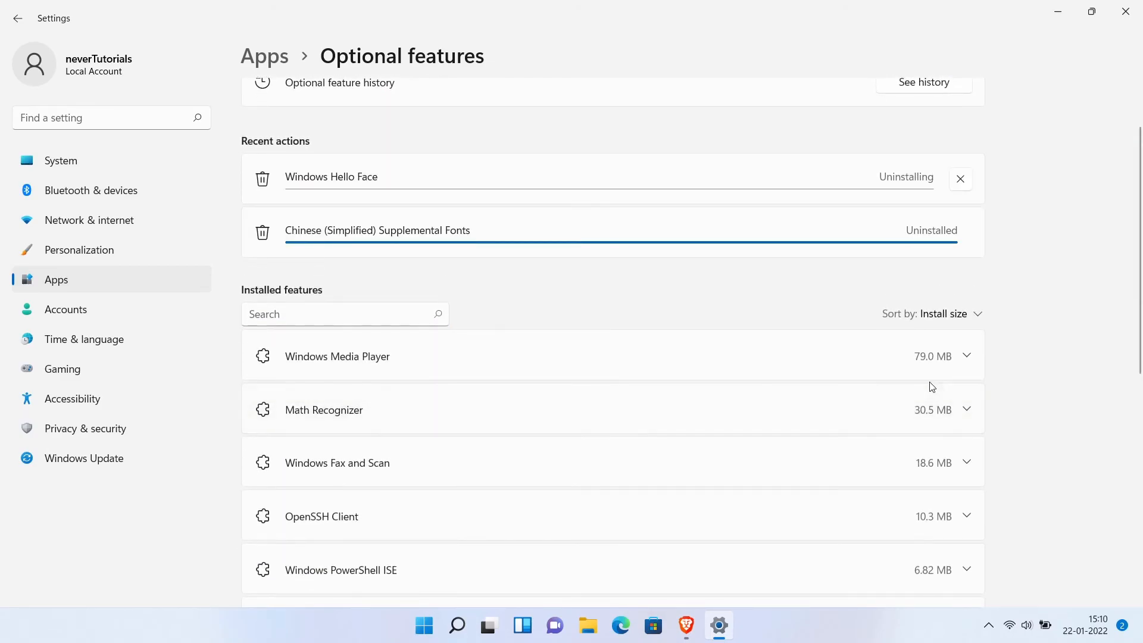
Uninstall the Microsoft Quick Assist optional feature and close Settings
{"action": "scroll", "coordinate": [925, 384], "scroll_direction": "down", "scroll_amount": 10}
{"action": "left_click", "coordinate": [734, 276]}
{"action": "left_click", "coordinate": [902, 351]}
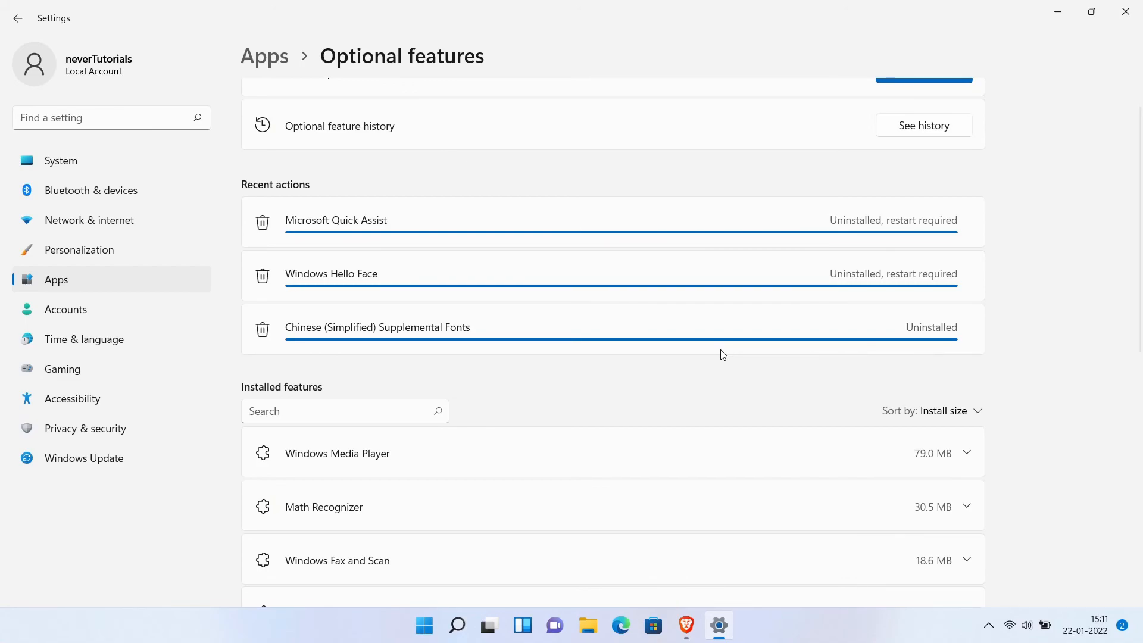
{"action": "scroll", "coordinate": [723, 355], "scroll_direction": "up", "scroll_amount": 1}
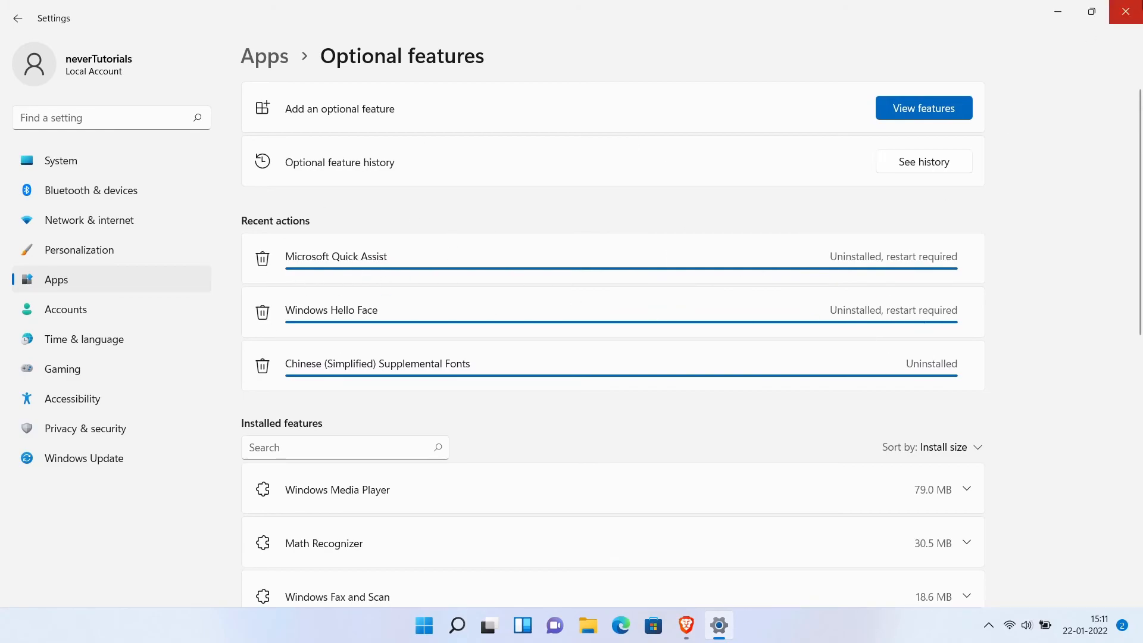
{"action": "left_click", "coordinate": [1125, 11]}
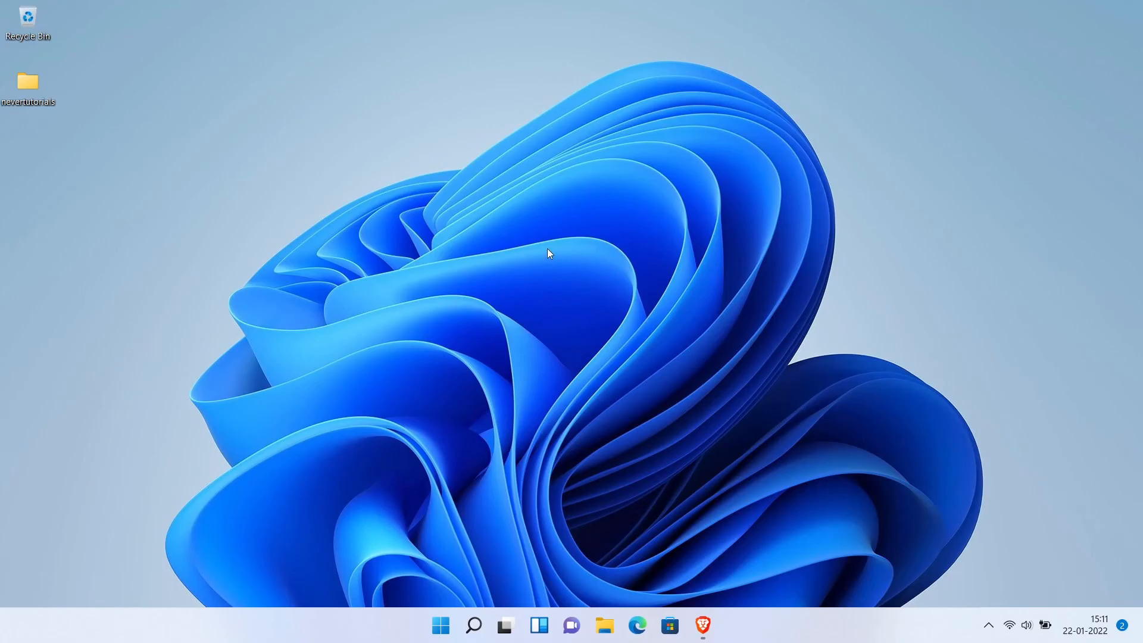